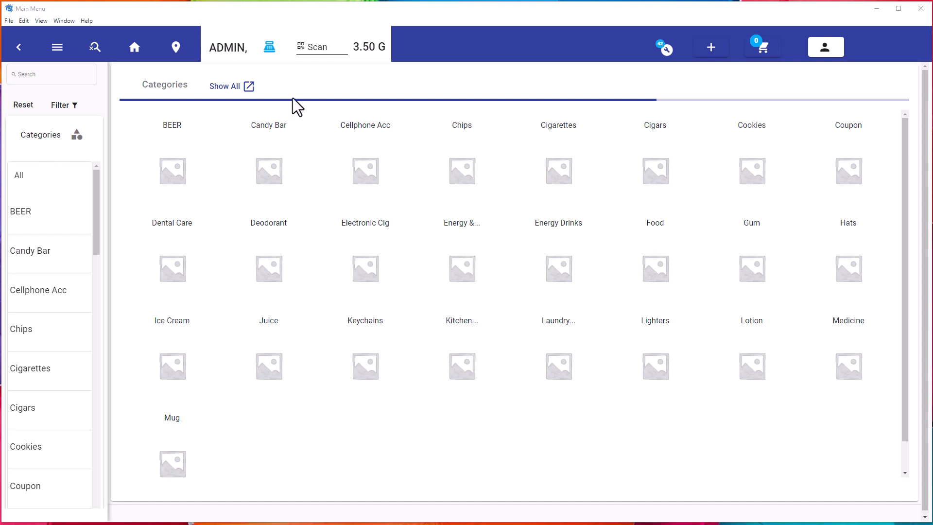
Scan two RockStar drinks into a retail order without any discount applied.
click(313, 47)
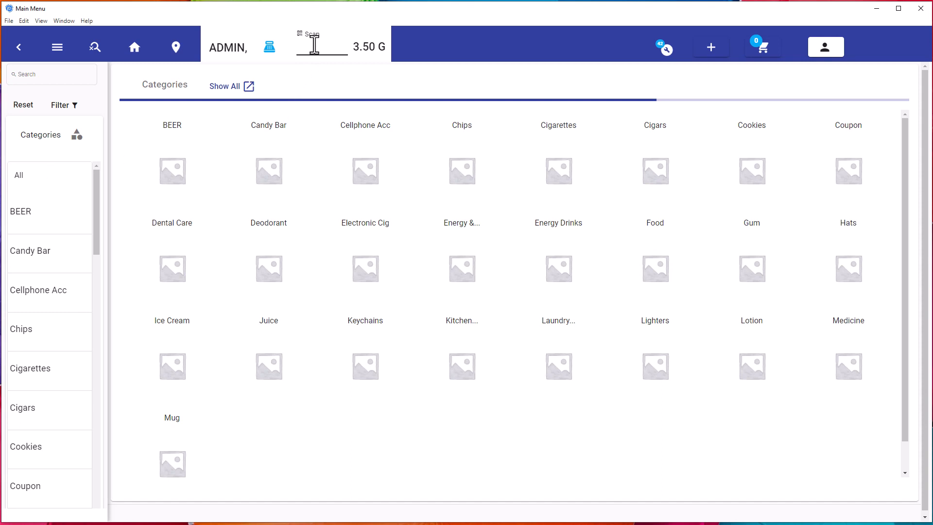
key(Return)
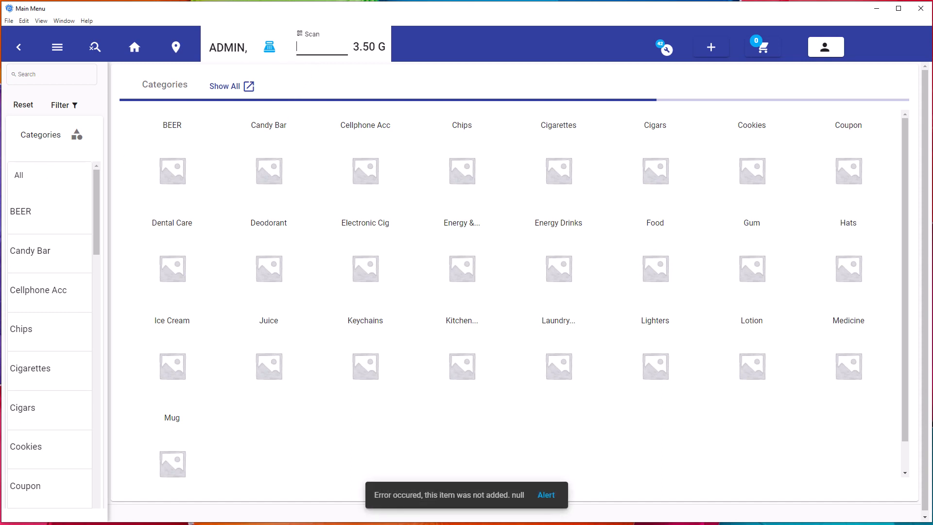
click(96, 47)
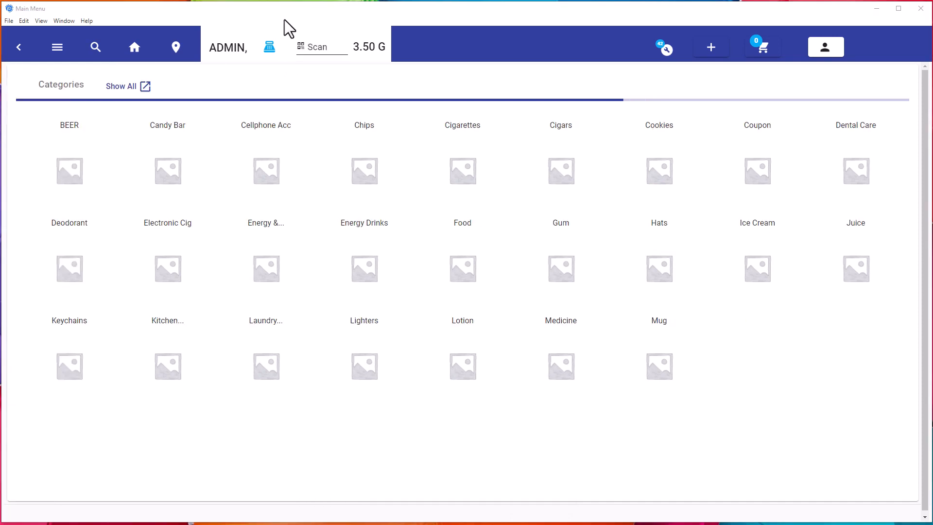
click(310, 47)
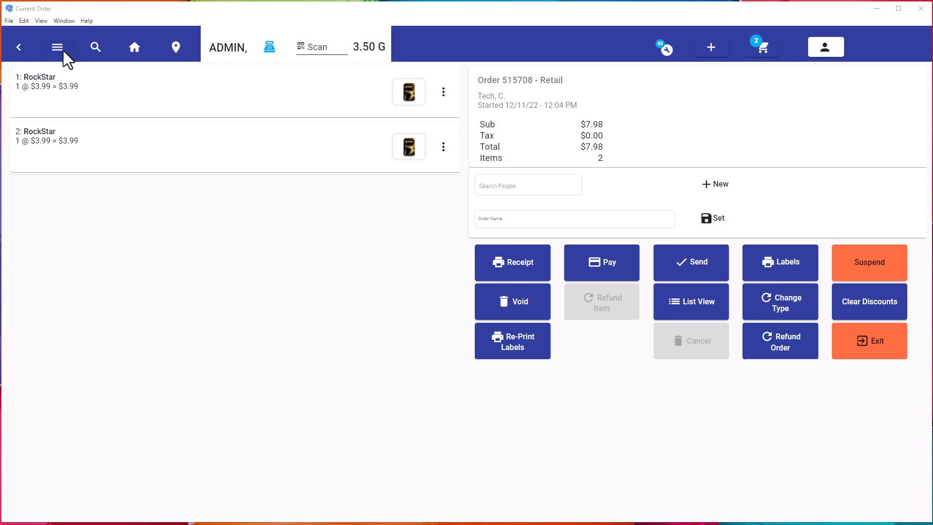
Open the Energy Drink 5.99 price schedule from the catalog schedule for editing and review its Equal To reward type.
click(63, 50)
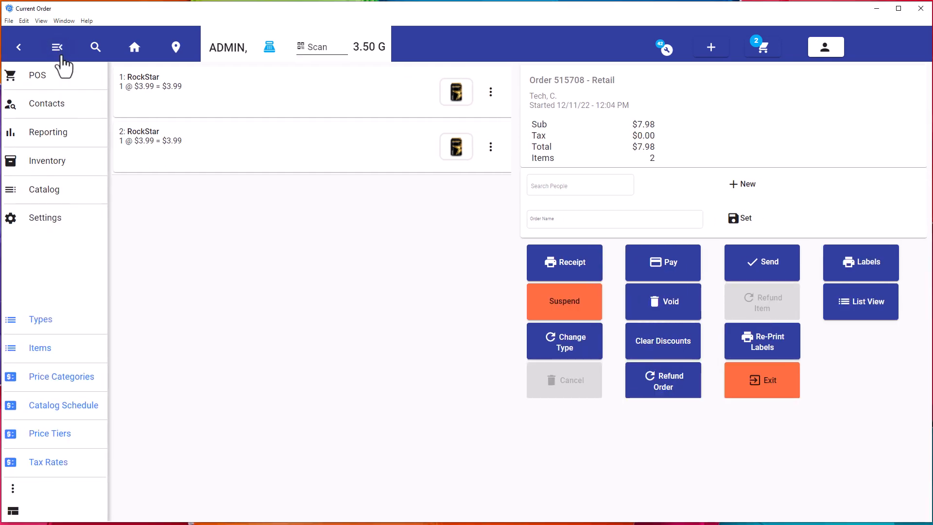
click(58, 216)
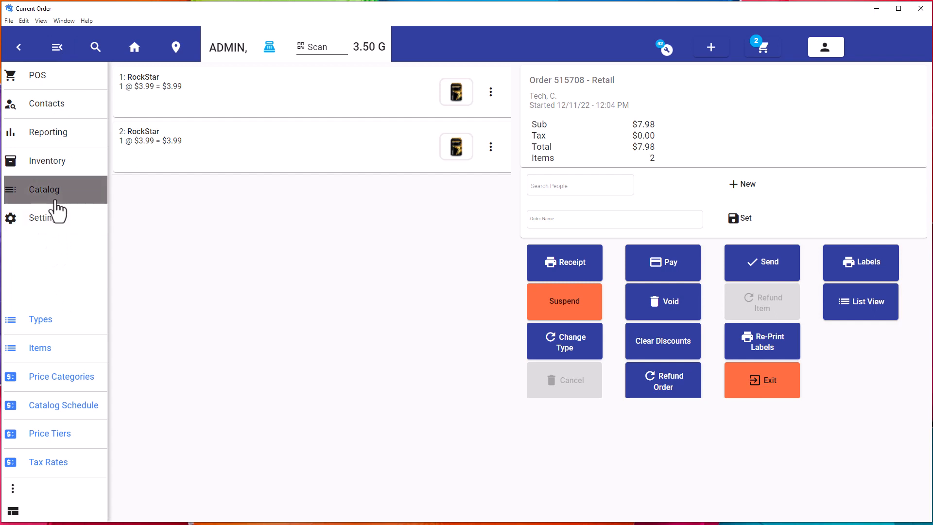
click(49, 201)
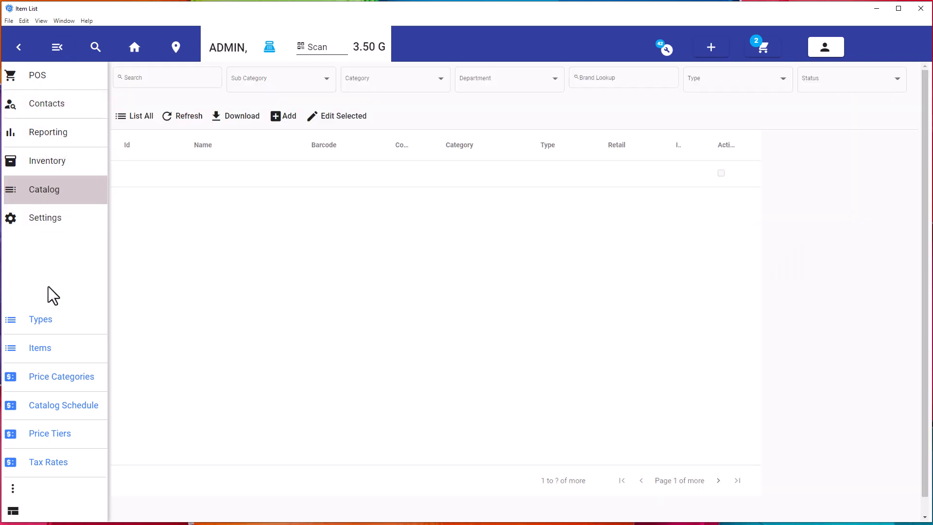
click(52, 412)
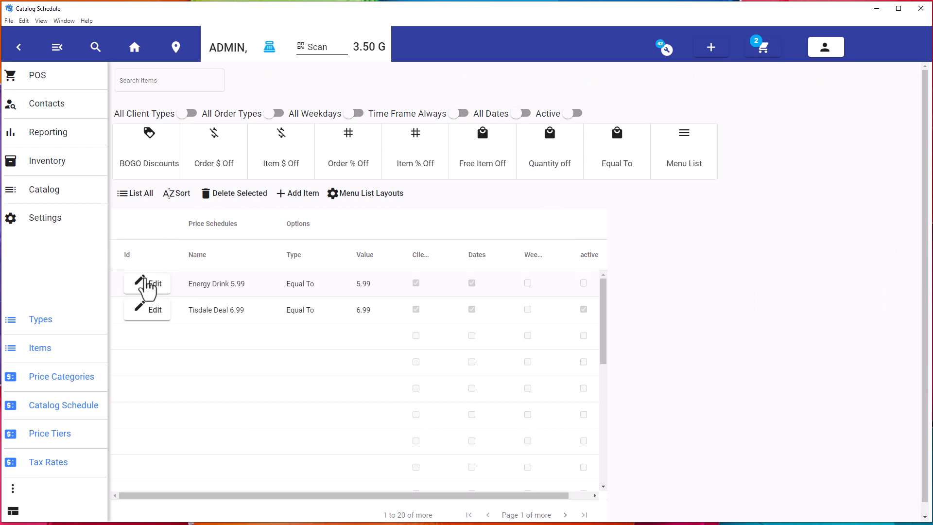
click(149, 290)
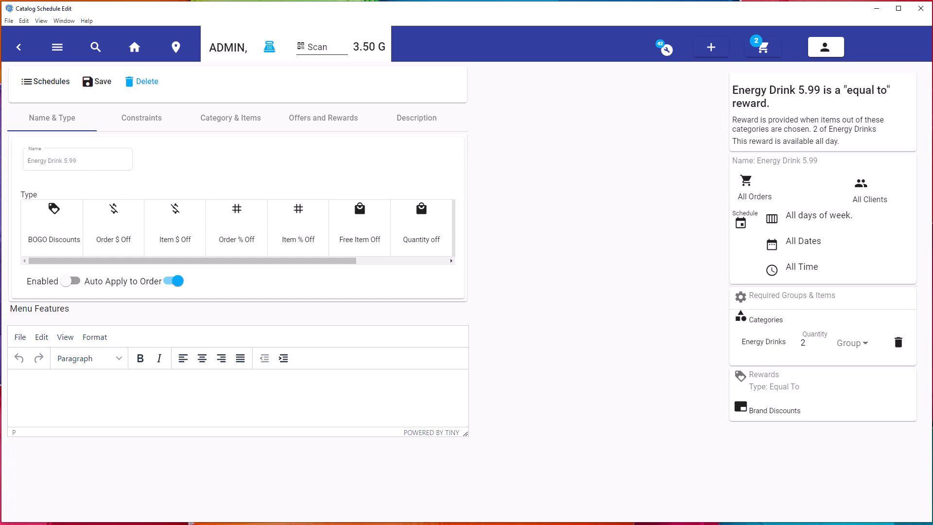
drag(307, 262, 392, 258)
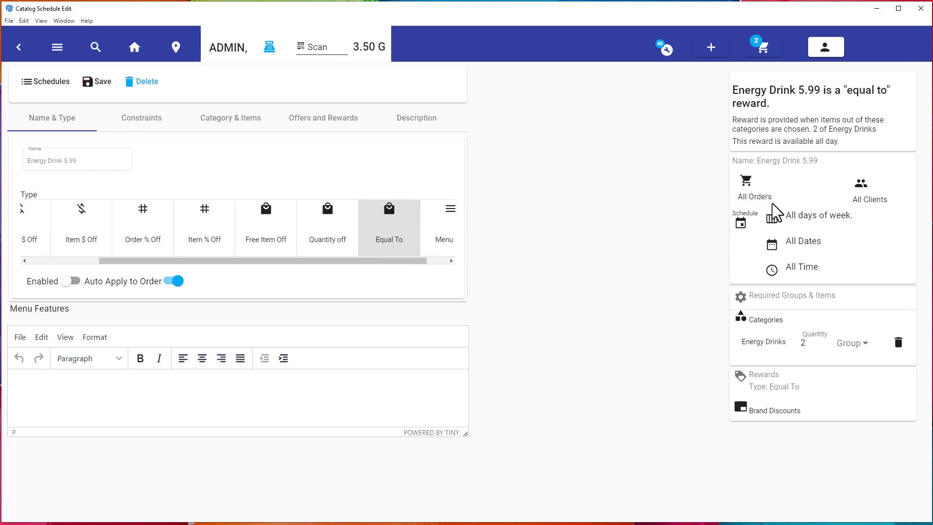
Enable the Energy Drink 5.99 schedule and save it.
click(117, 128)
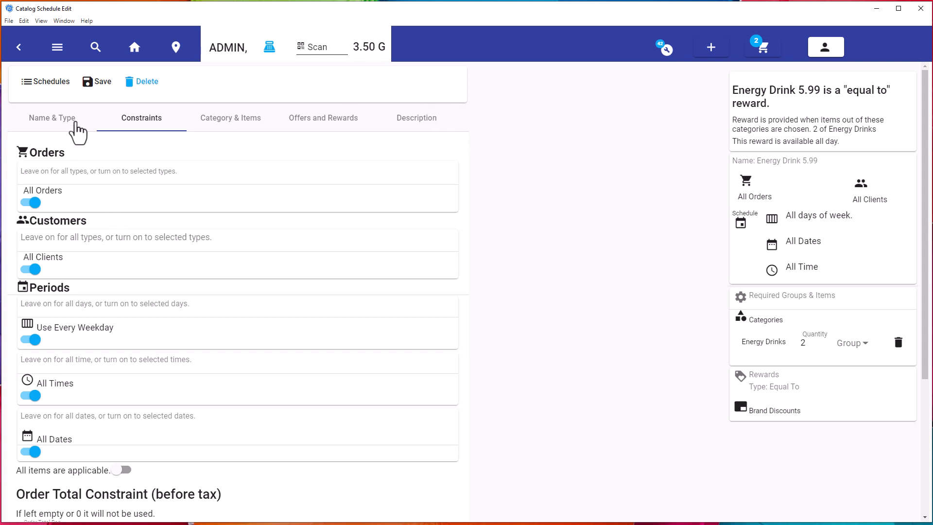
click(70, 122)
click(69, 279)
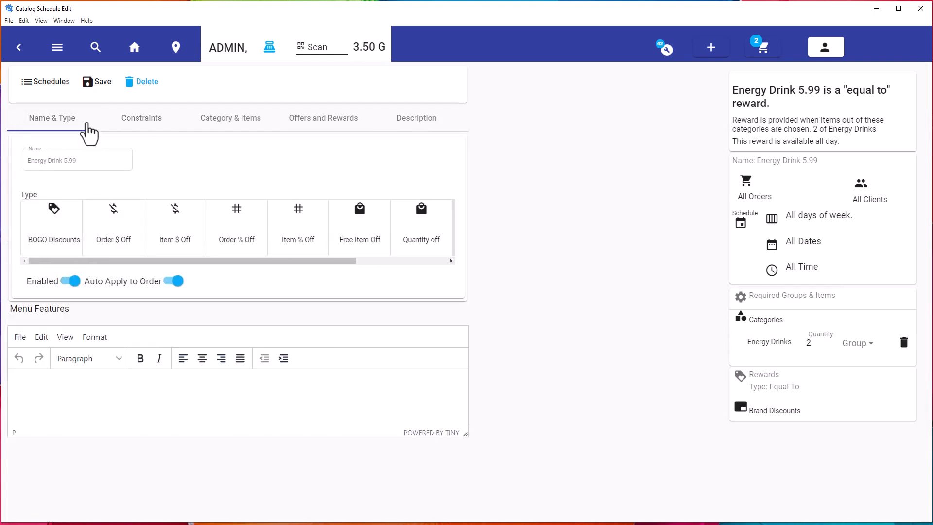
click(92, 83)
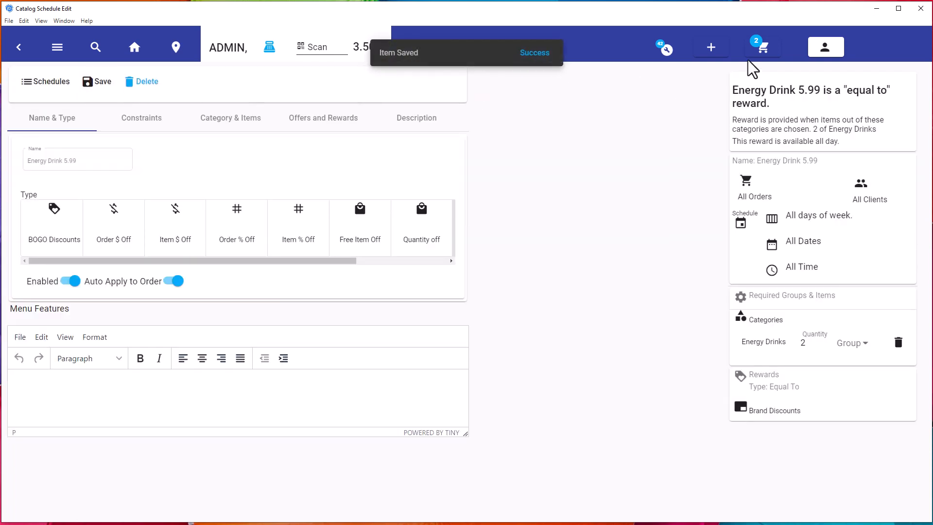
Check the current cart, then start a new order and scan two RockStar drinks into it.
click(762, 55)
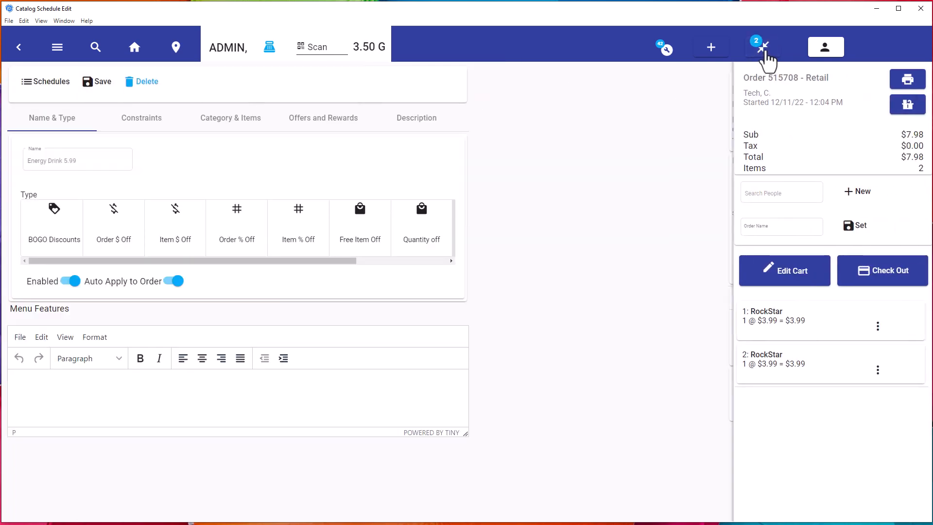
click(767, 53)
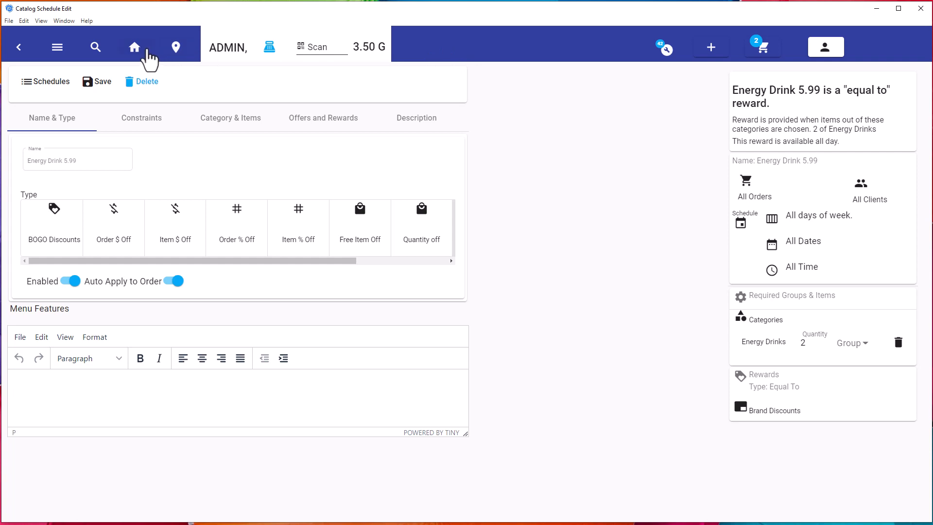
click(143, 49)
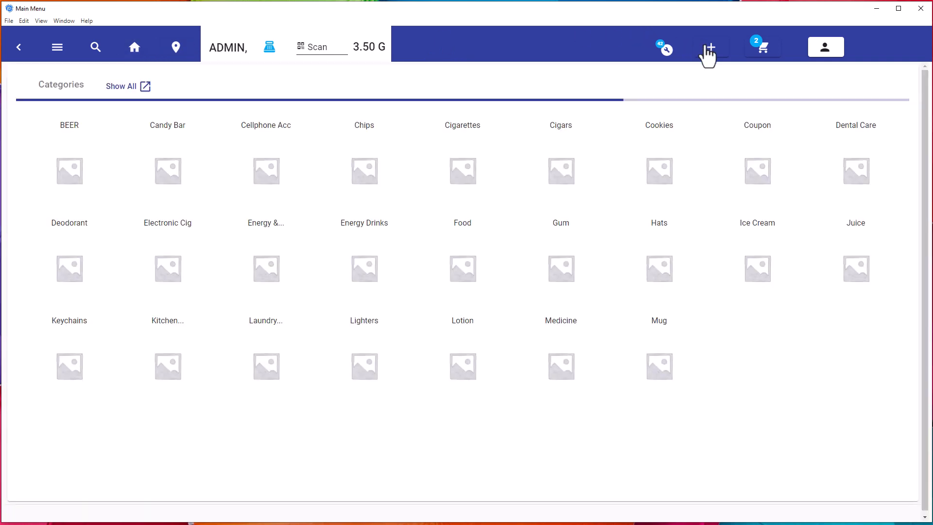
click(709, 50)
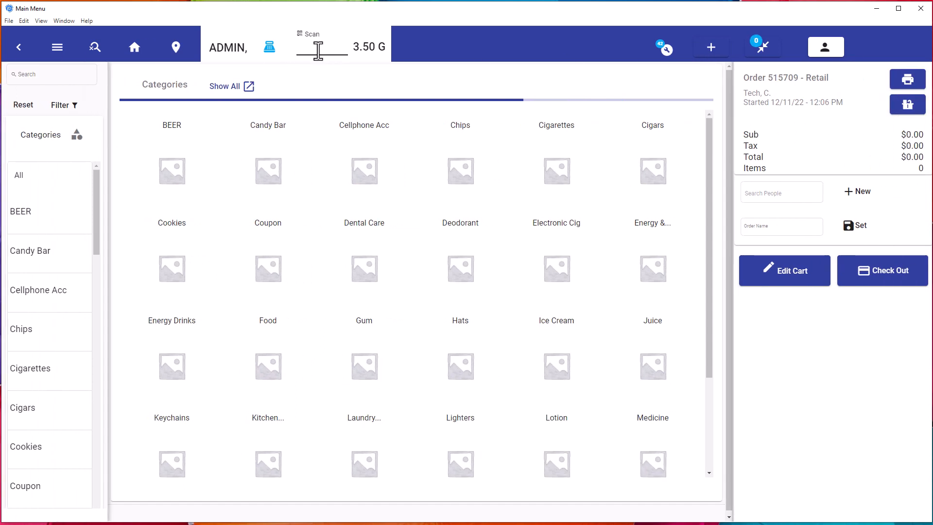
key(Return)
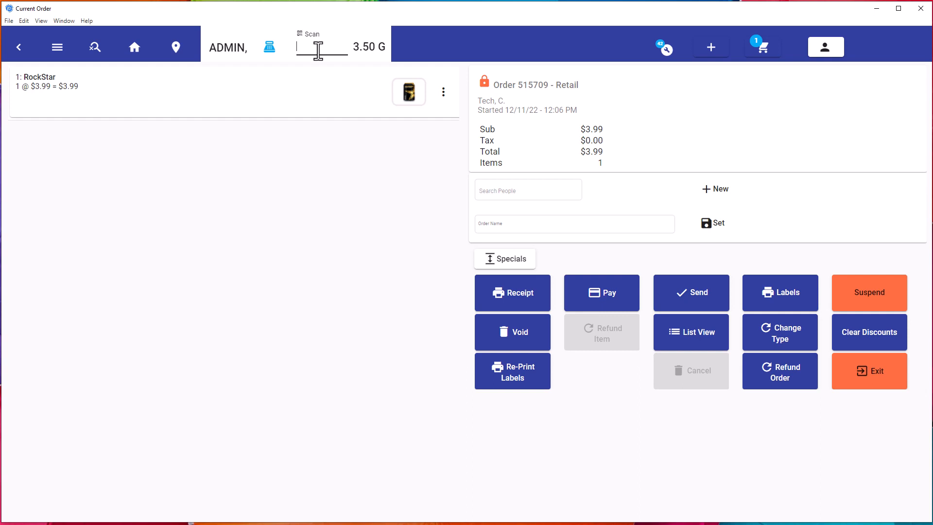
key(Return)
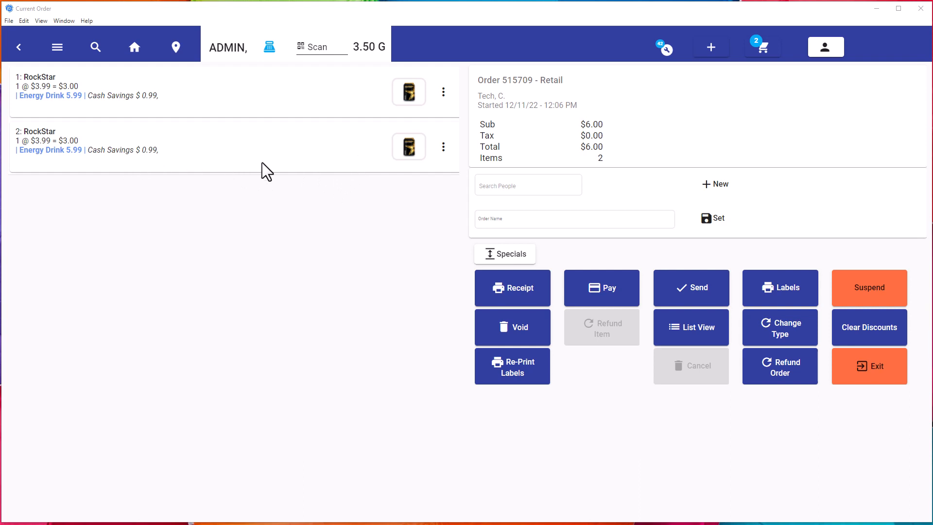
drag(332, 148, 114, 148)
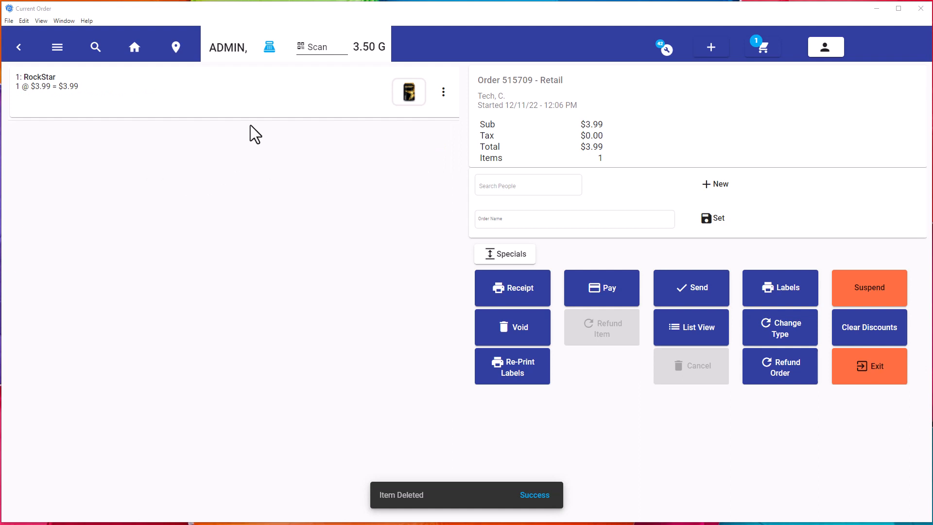
click(313, 45)
text(9410700010)
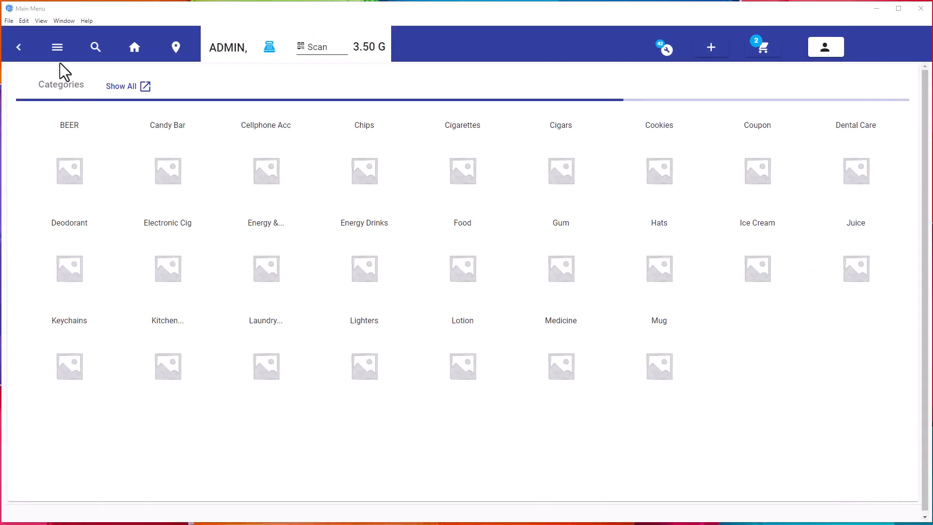
Reopen the Energy Drink 5.99 schedule and add the BEER category to its required categories.
click(59, 55)
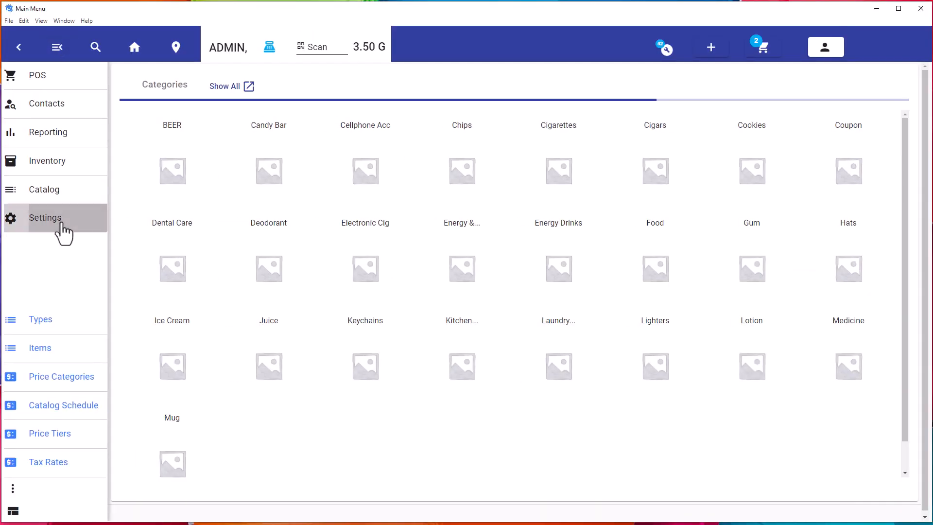
click(44, 411)
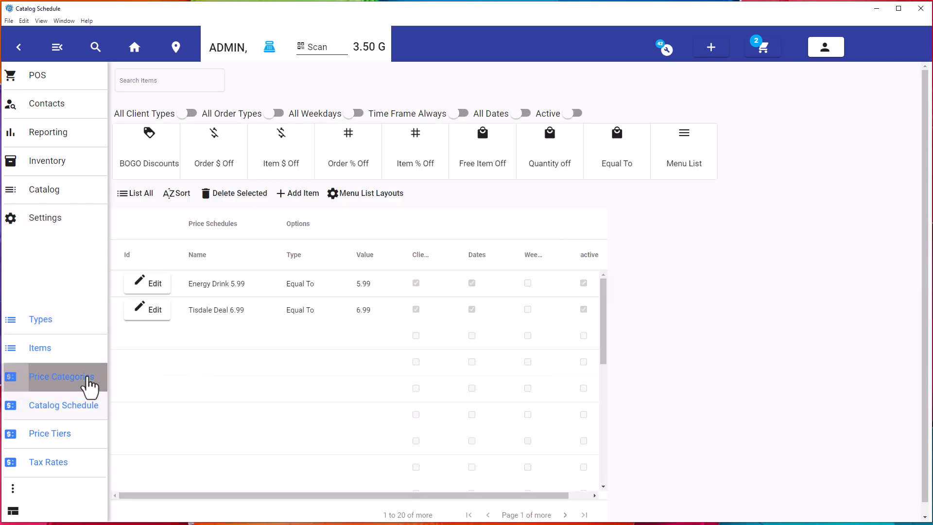
click(150, 292)
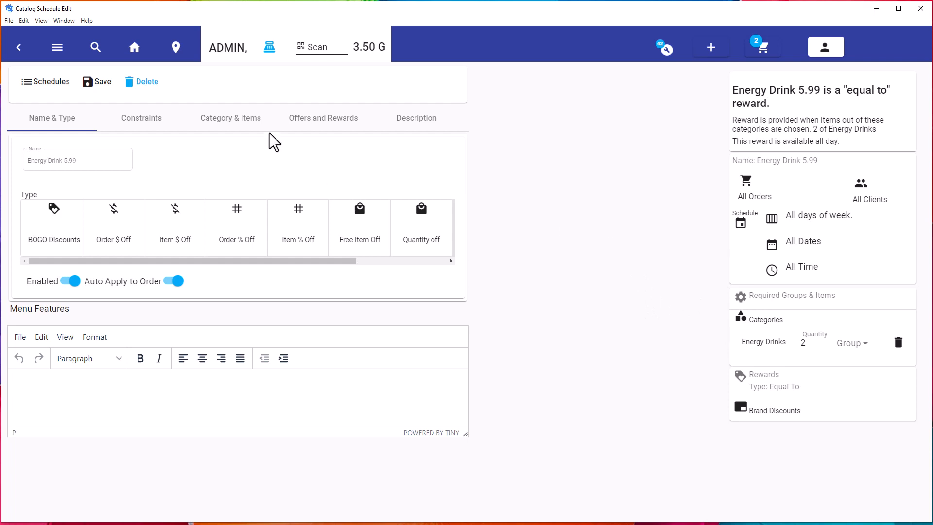
click(255, 131)
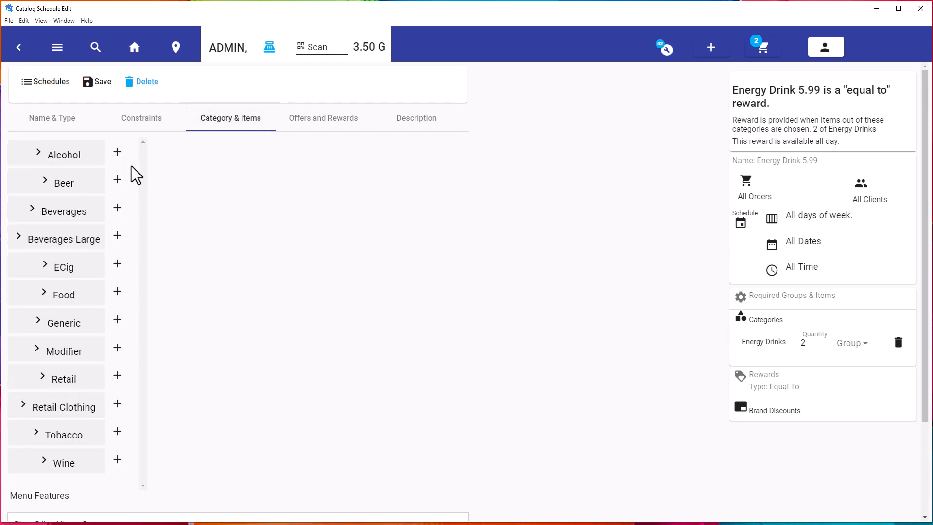
click(96, 193)
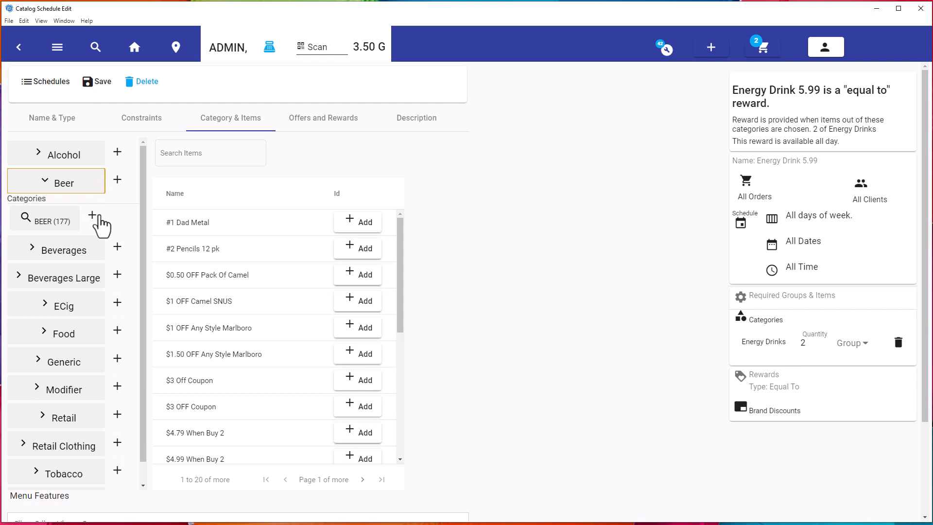
click(93, 216)
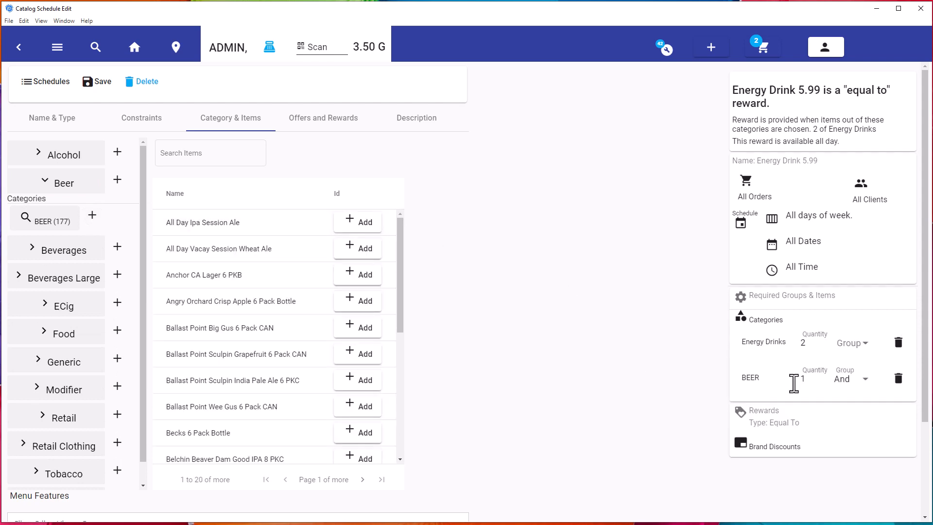
Set the required BEER quantity to 3 and the group of both BEER and Energy Drinks to Or.
drag(809, 383, 782, 382)
text(3)
click(855, 381)
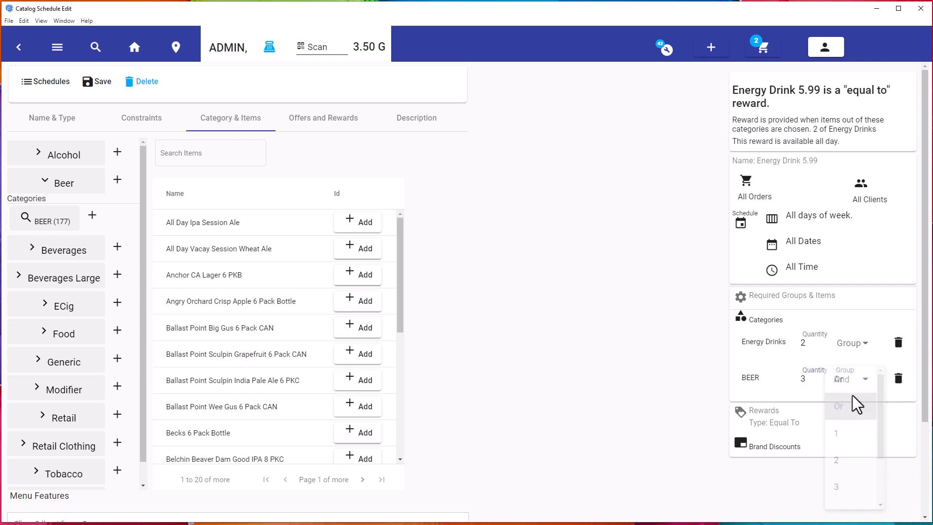
click(857, 403)
click(853, 346)
click(853, 373)
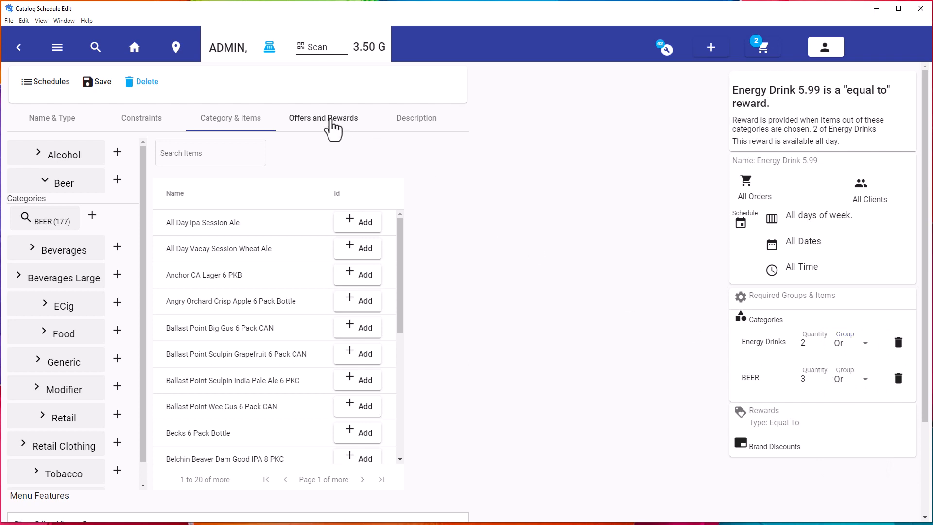
Review the schedule's offer value, re-enter 3 as the BEER quantity and save the schedule.
click(333, 130)
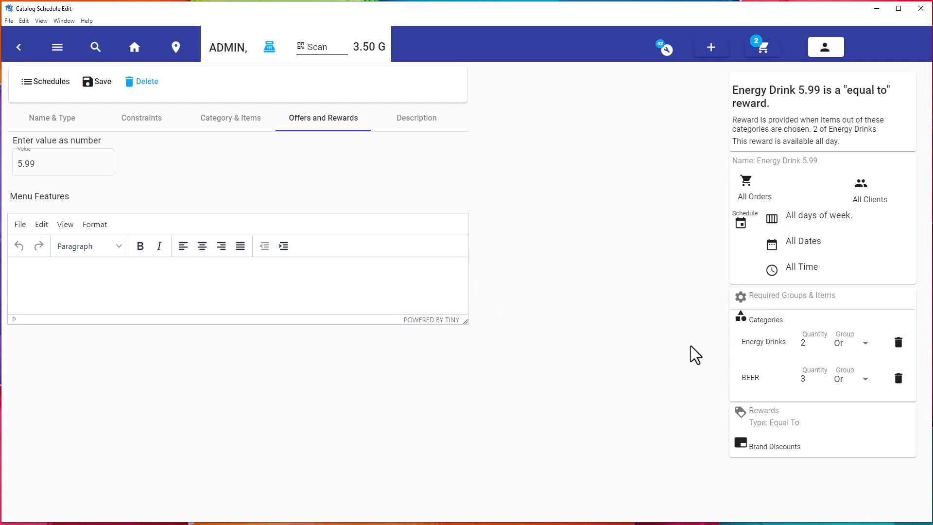
click(803, 379)
text(3)
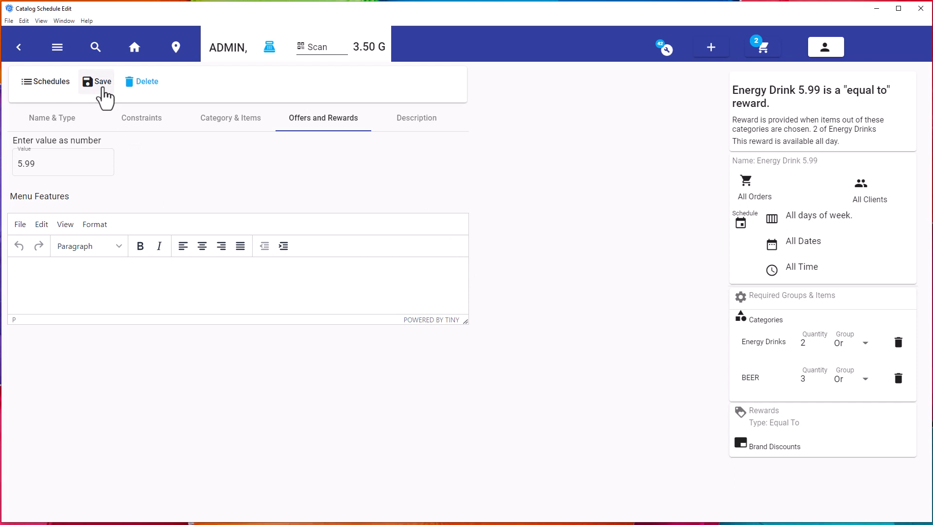
click(103, 90)
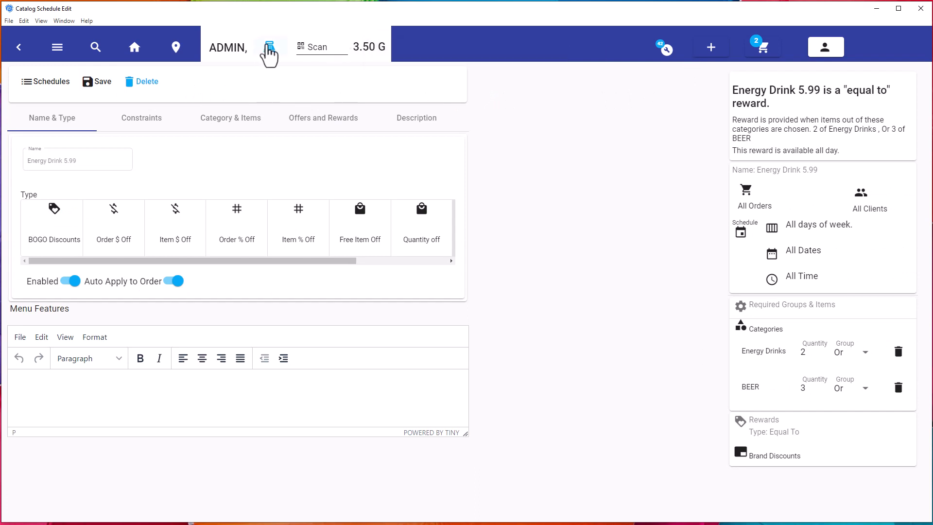
click(773, 49)
click(783, 302)
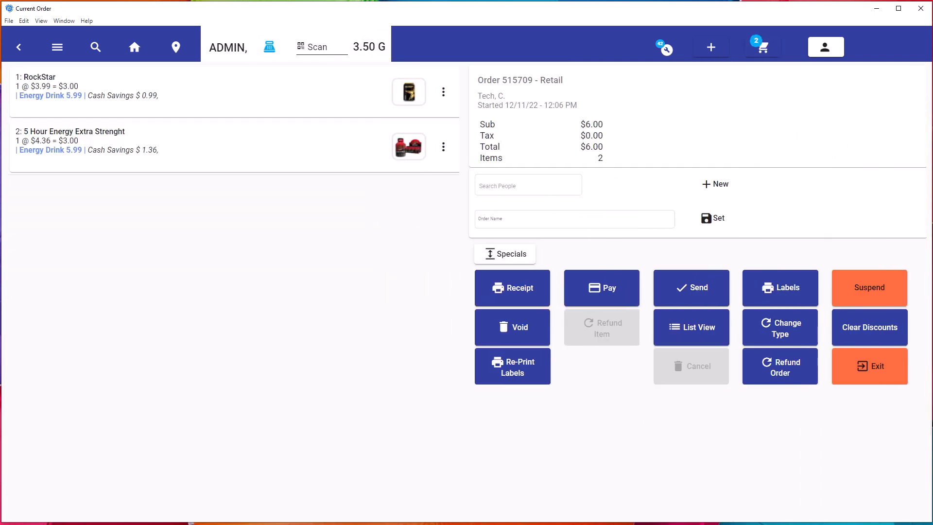
click(319, 48)
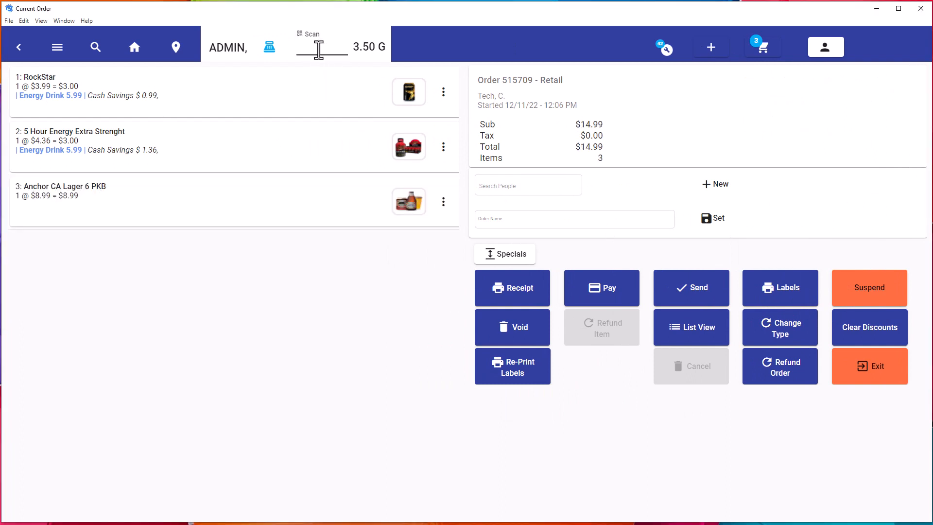
text(2780001303)
key(Return)
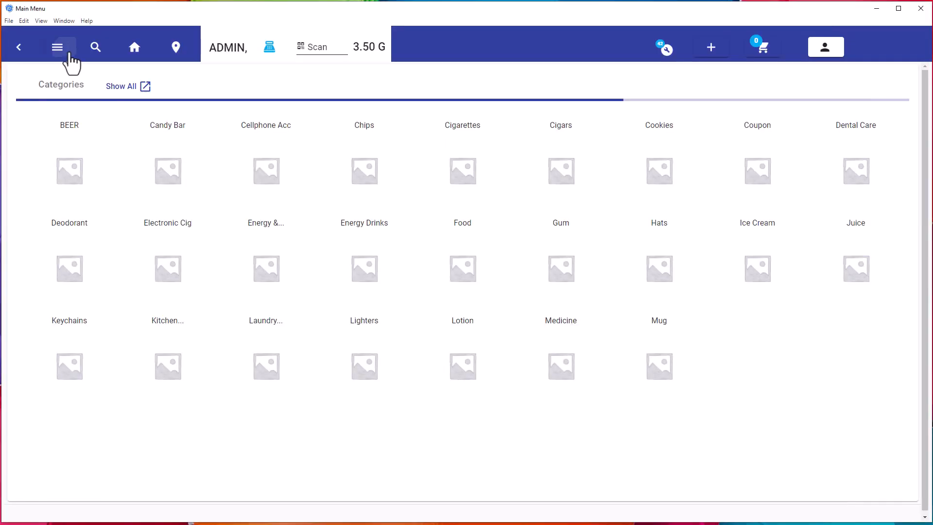
Reopen the Energy Drink 5.99 schedule and set the group of both required categories, Energy Drinks and BEER, to And.
click(61, 51)
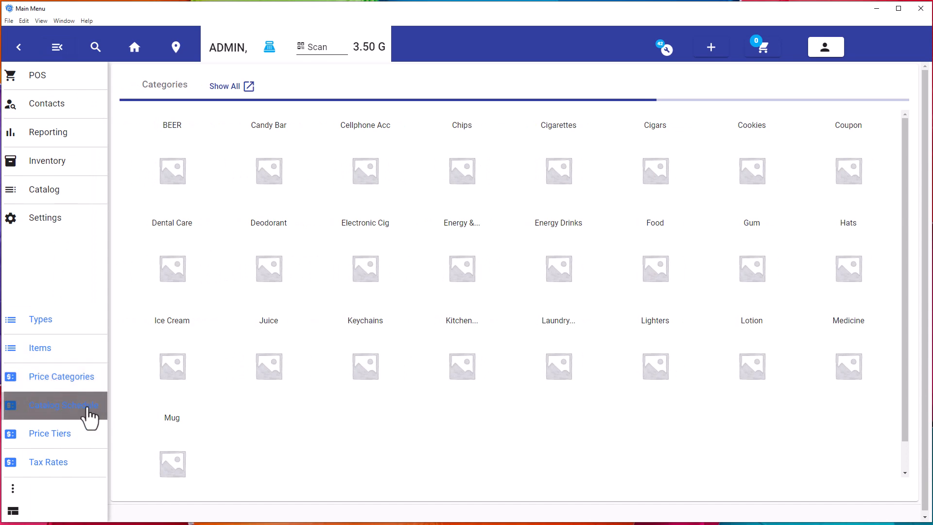
click(89, 416)
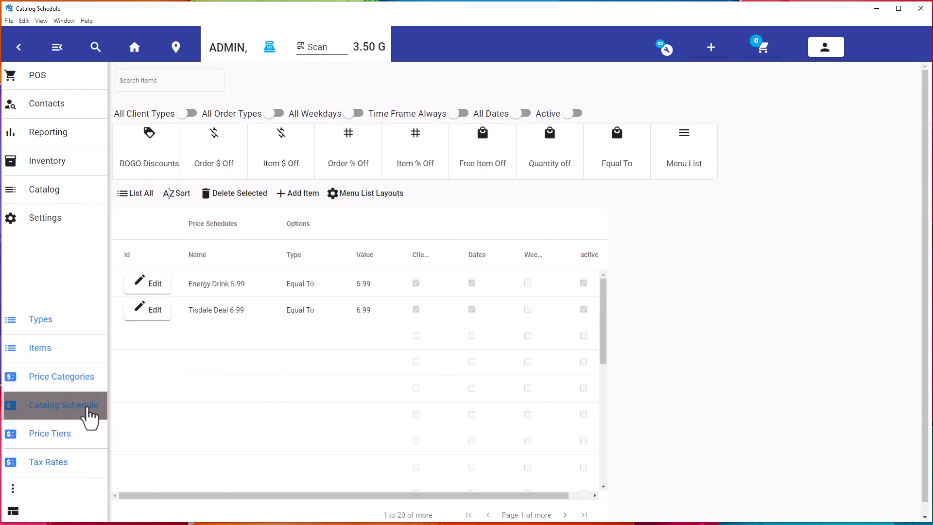
click(146, 290)
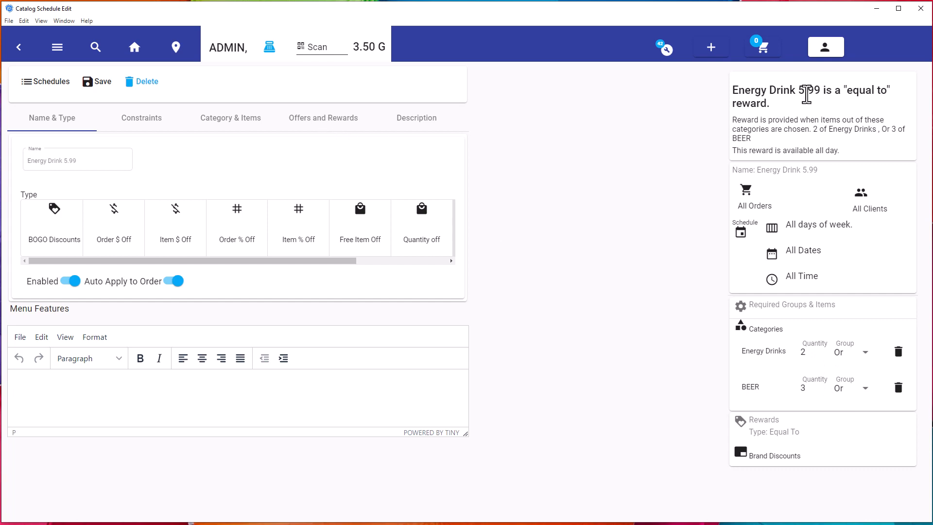
click(862, 356)
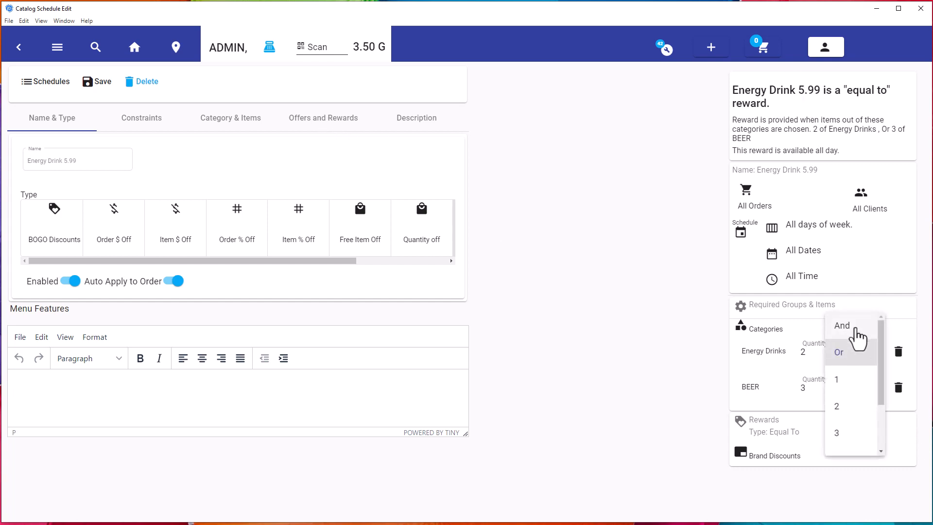
click(852, 326)
click(861, 400)
click(858, 363)
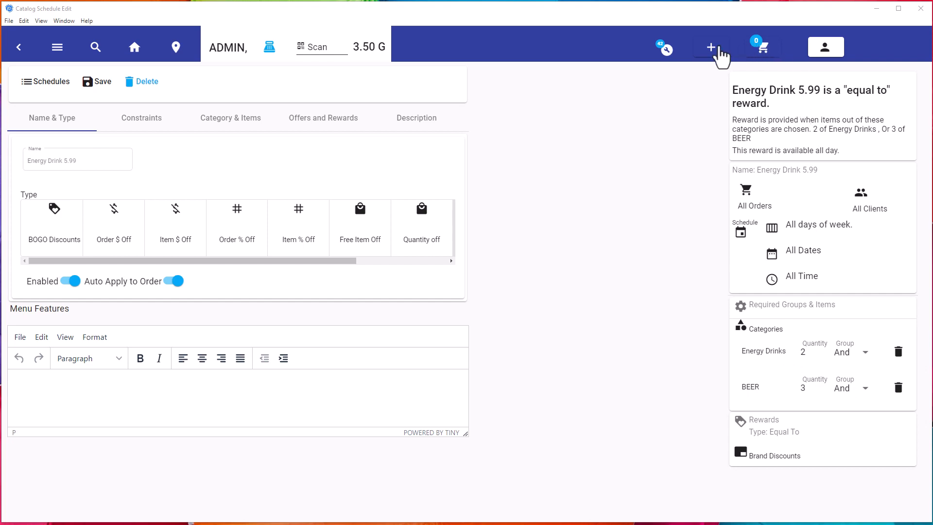
click(722, 52)
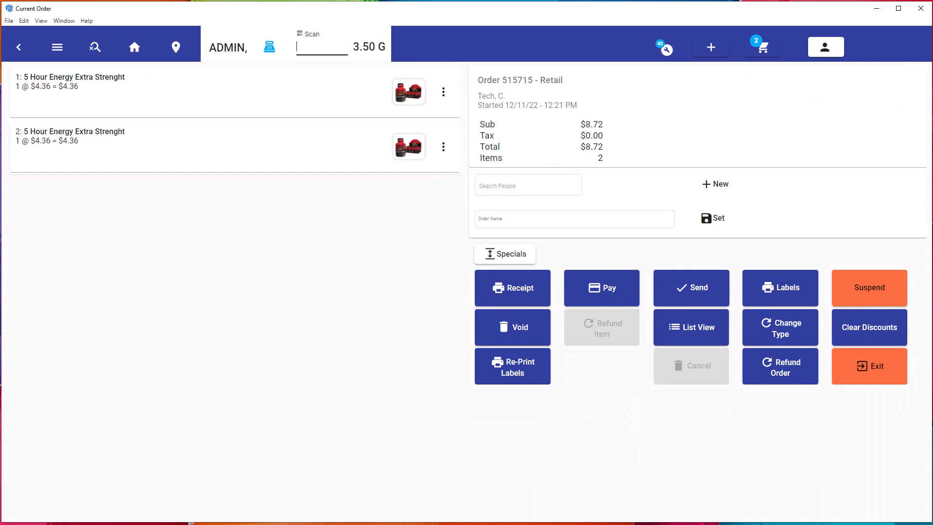
click(322, 49)
text(278350001307)
key(Return)
text(278350001307)
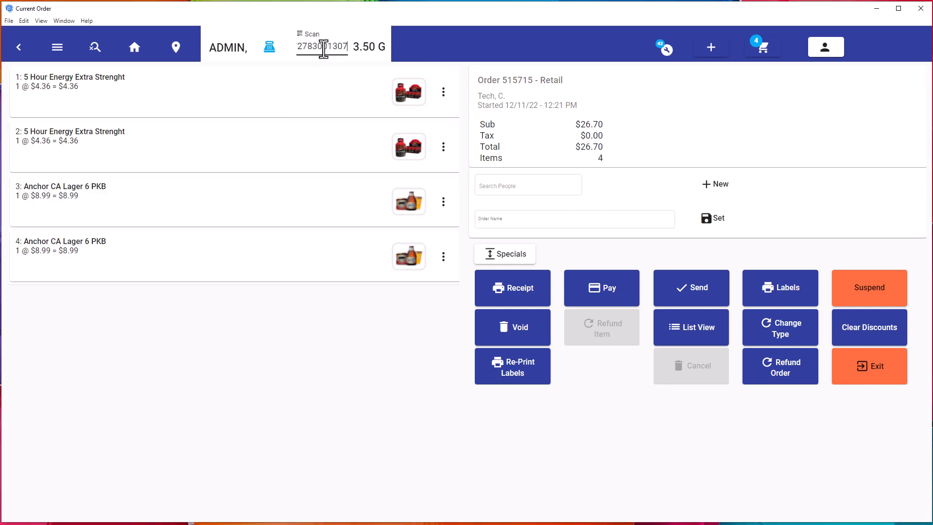
key(Return)
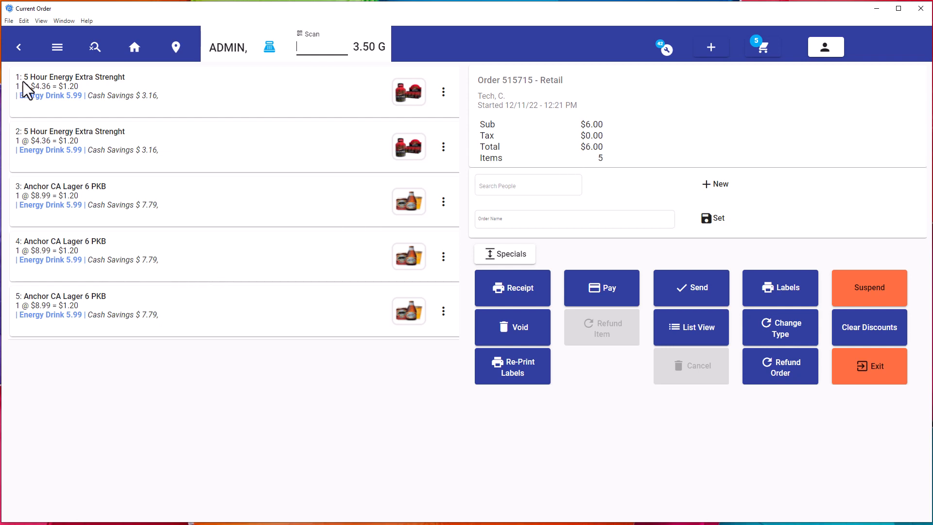
Reopen the Energy Drink 5.99 schedule, rename it Energy Drink 6.00 and save it.
click(57, 47)
click(59, 413)
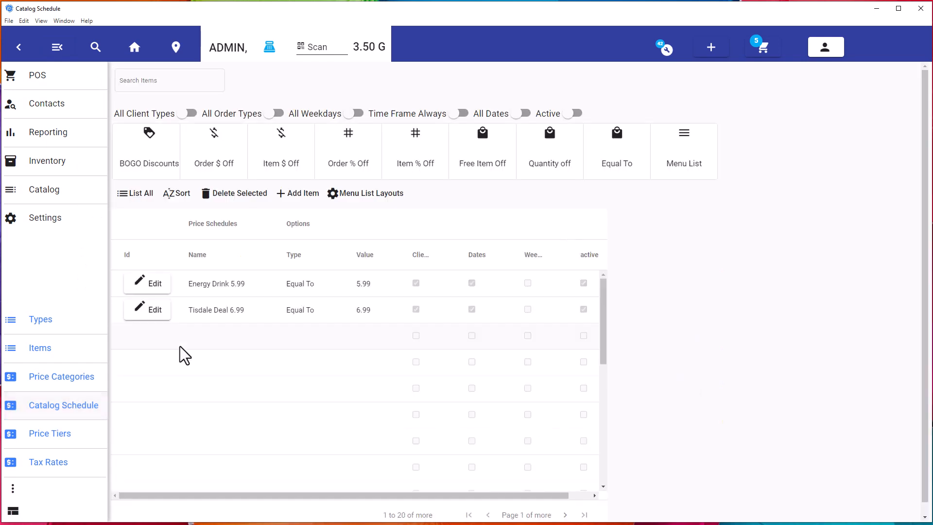
click(153, 284)
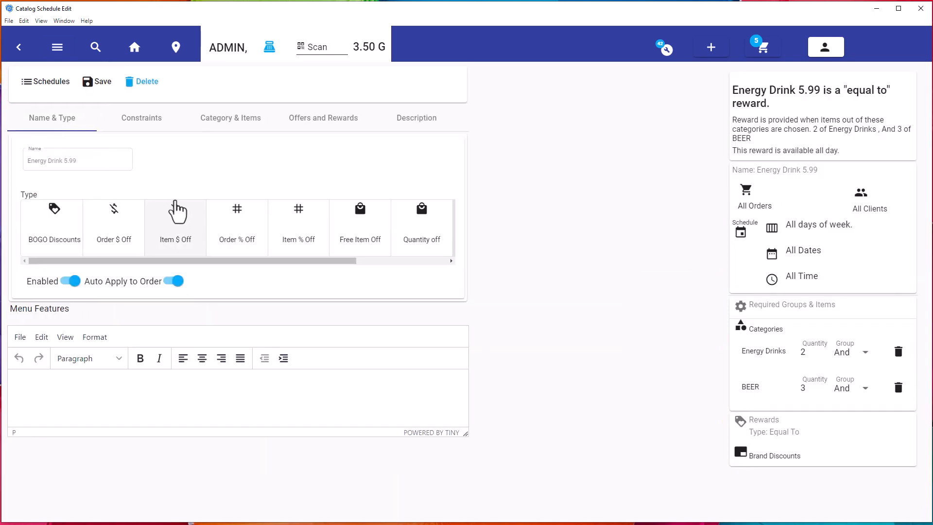
click(66, 160)
drag(66, 160, 86, 161)
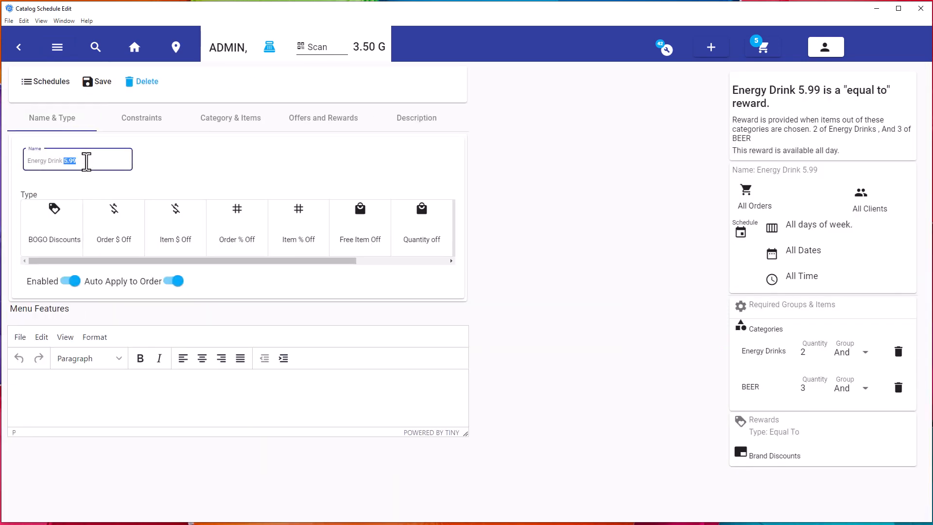
text(6.00)
click(95, 83)
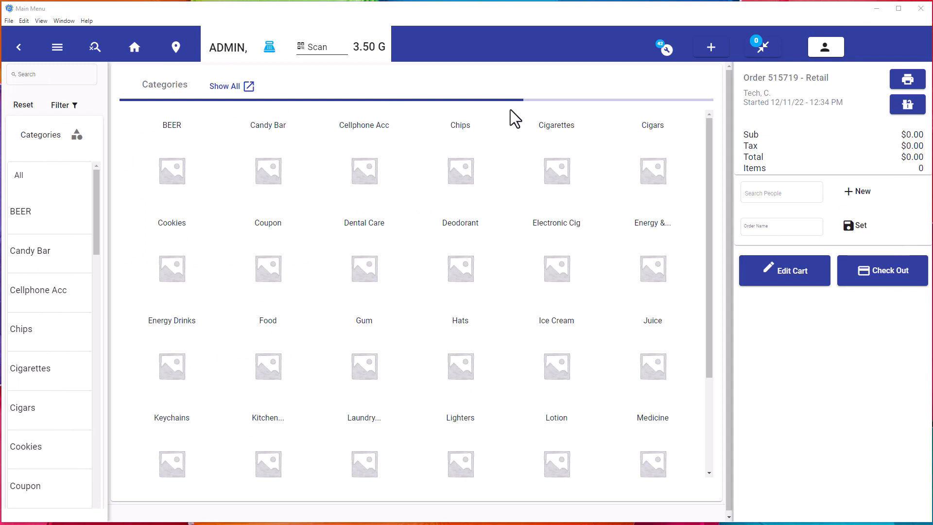
Search for the customer by first name, assign them to the empty order and scan in one Anchor CA Lager 6 PKB beer.
click(779, 195)
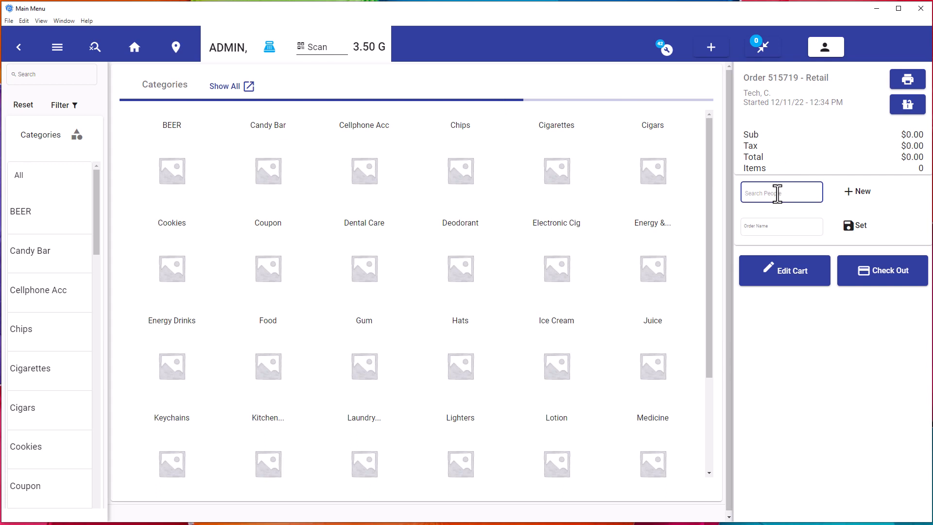
text(dean)
click(767, 233)
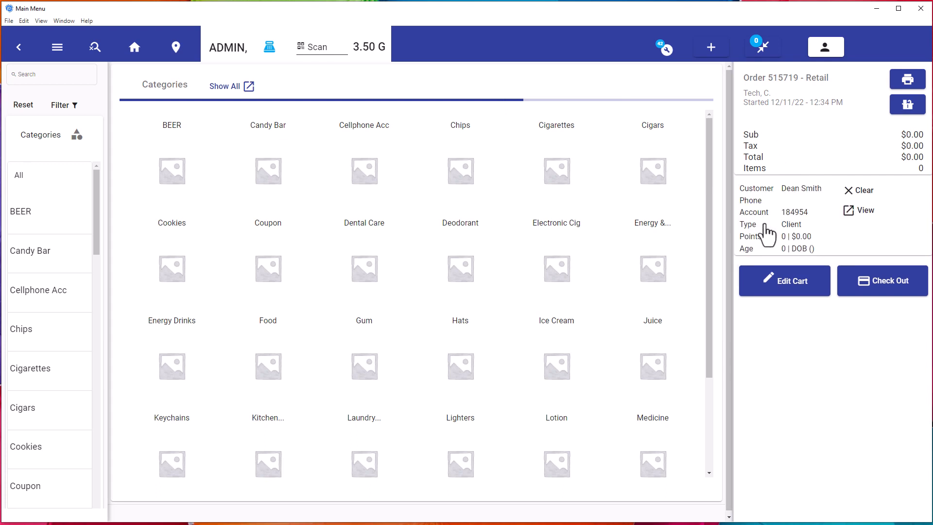
click(322, 52)
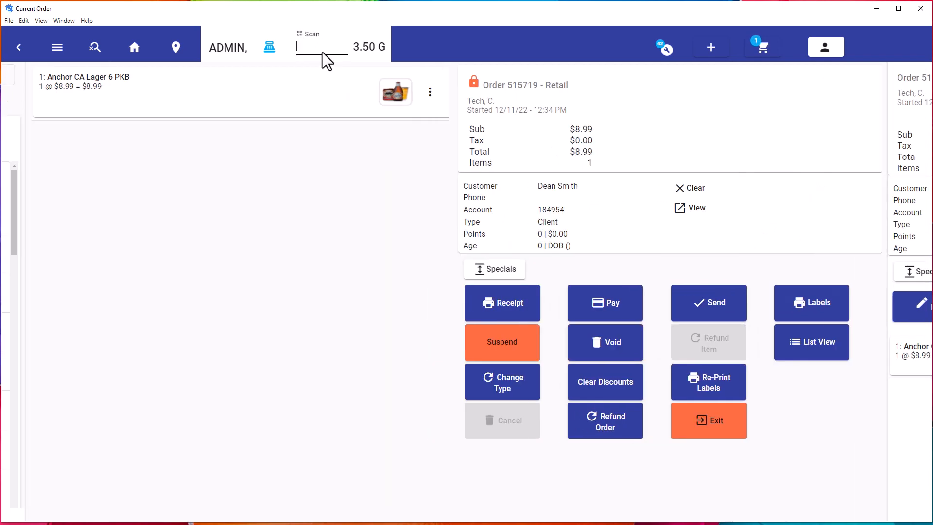
Pay the order's full balance in cash and start a new order.
click(592, 322)
click(681, 239)
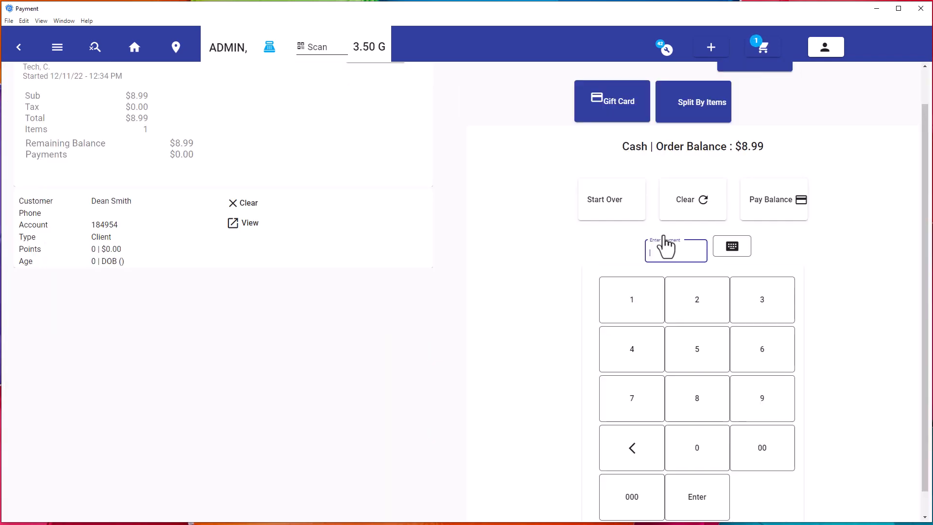
click(793, 209)
click(469, 231)
Find the same customer by first name and attach them to the new order.
click(502, 187)
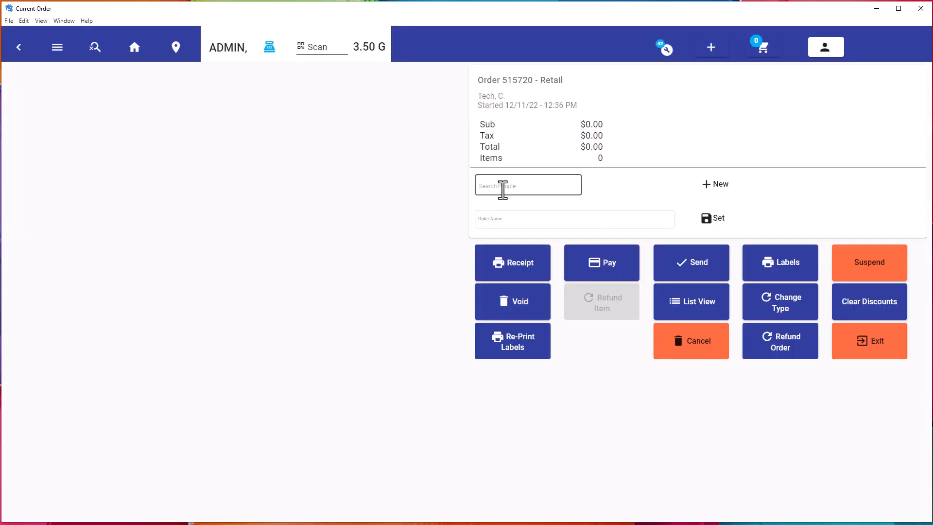
text(dean)
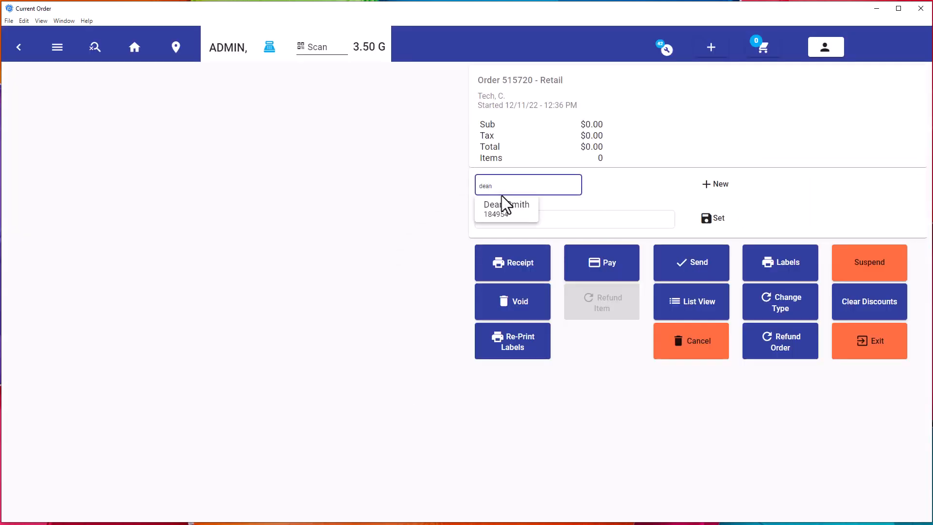
click(503, 201)
click(332, 49)
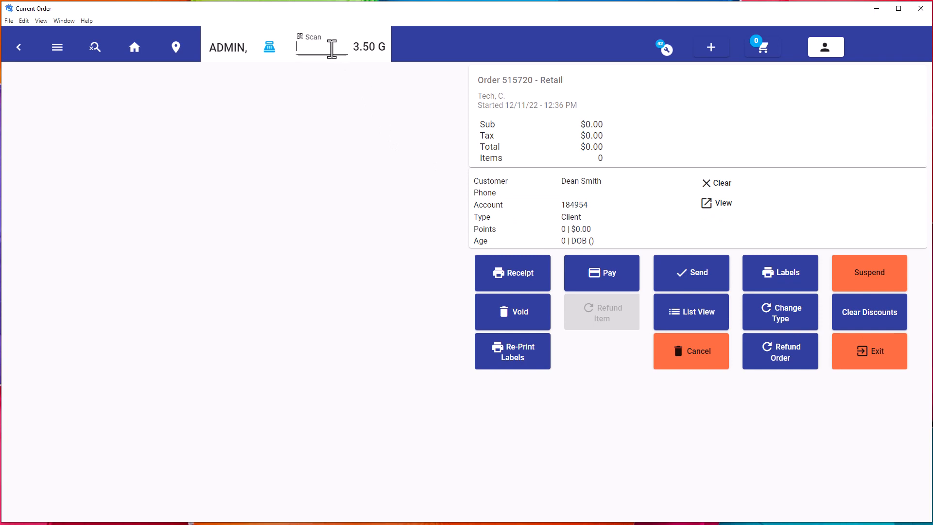
text(2783001002)
key(Return)
text(2783001002)
key(Return)
text(2783001002)
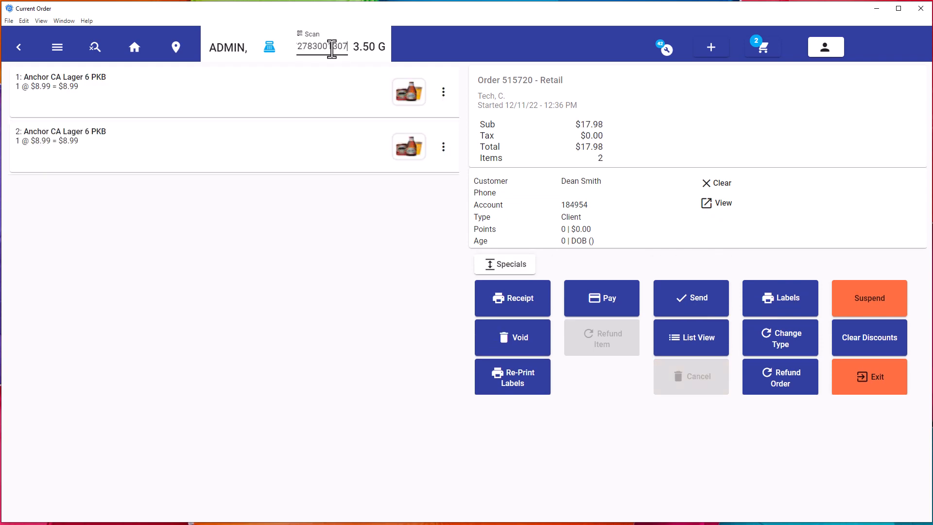
key(Return)
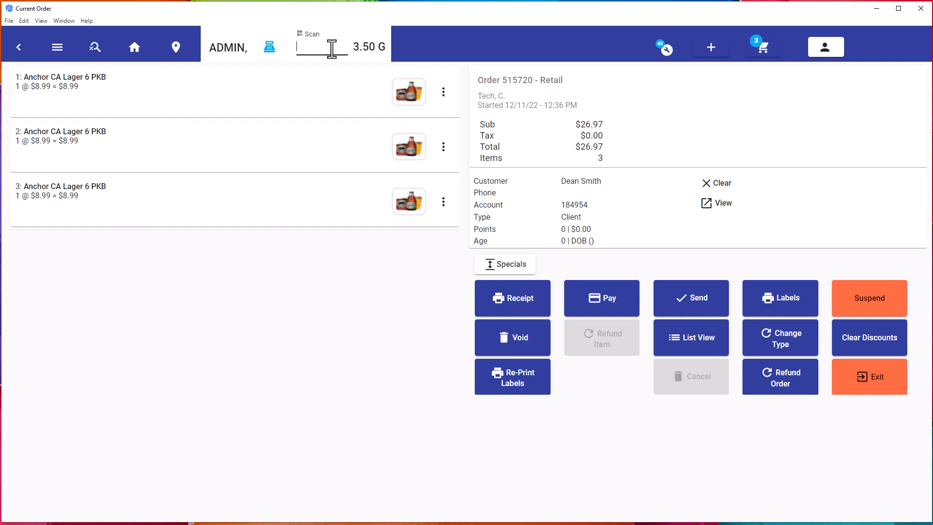
text(2783001002)
key(Return)
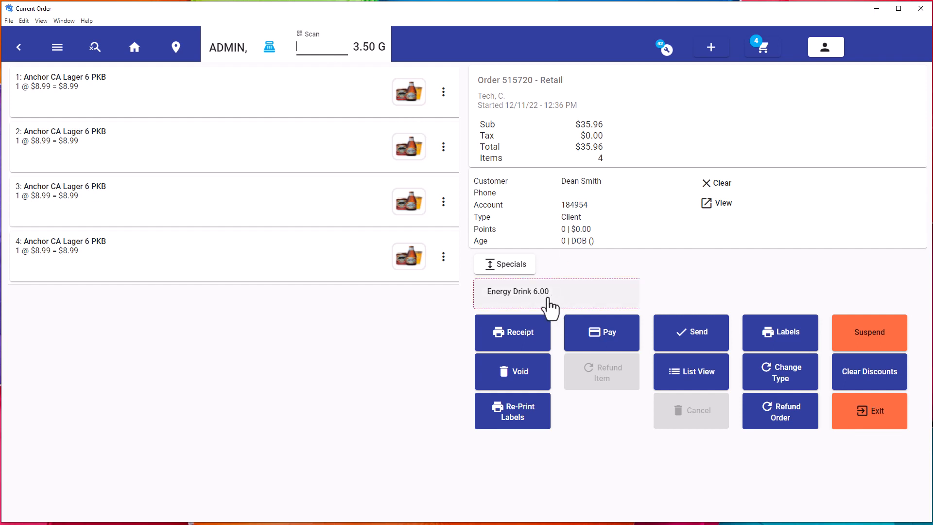
click(550, 300)
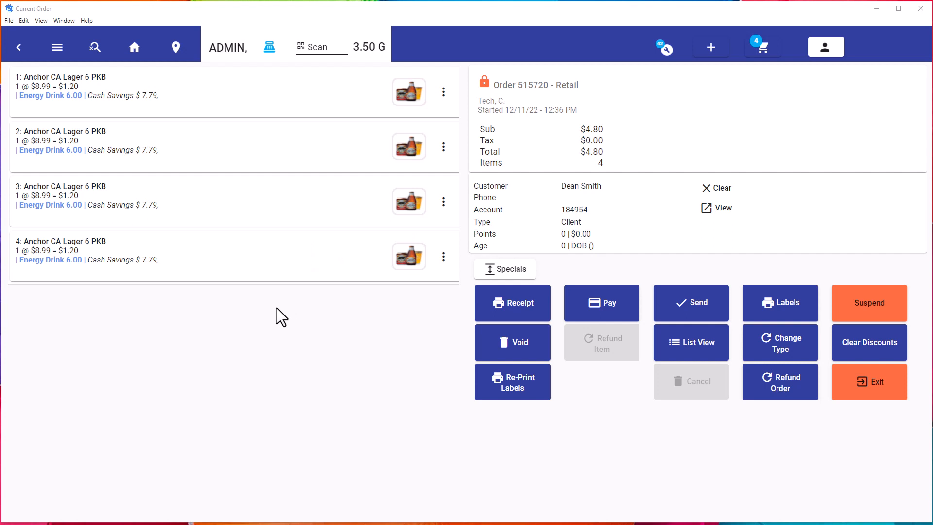
Filter the catalog's price schedules to the Equal To type and open the Energy Drink 6.00 schedule for editing.
click(59, 48)
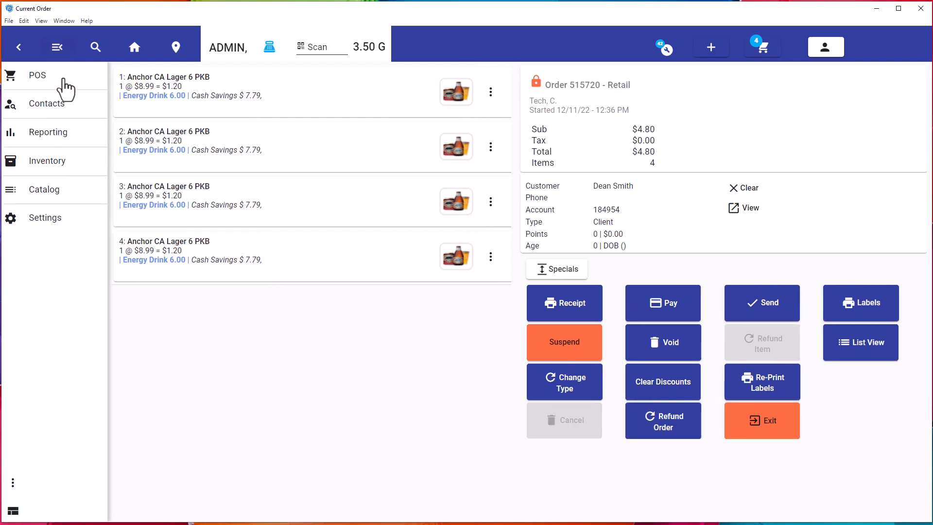
click(65, 195)
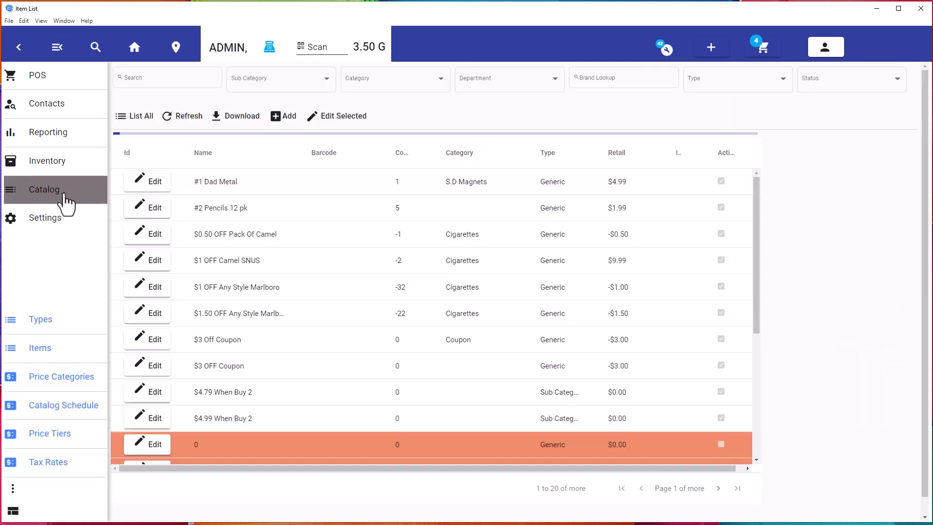
click(59, 407)
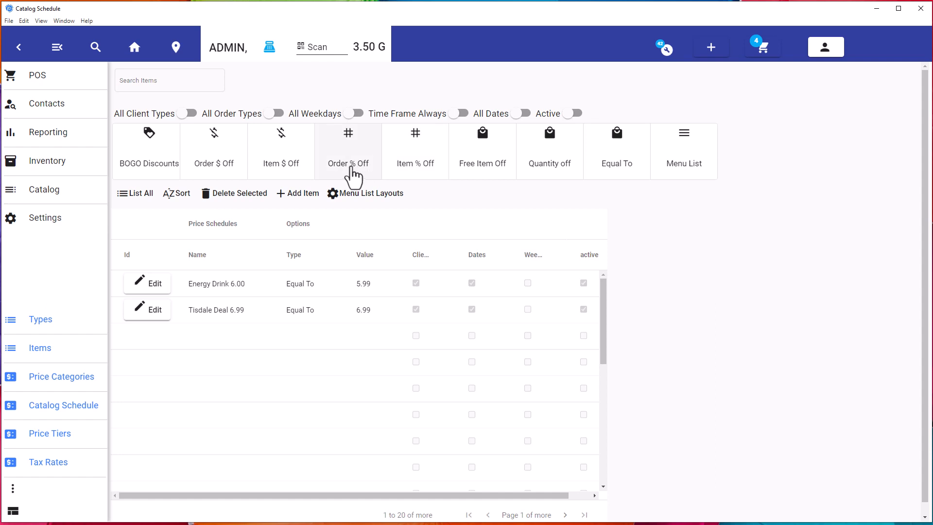
click(598, 166)
click(578, 162)
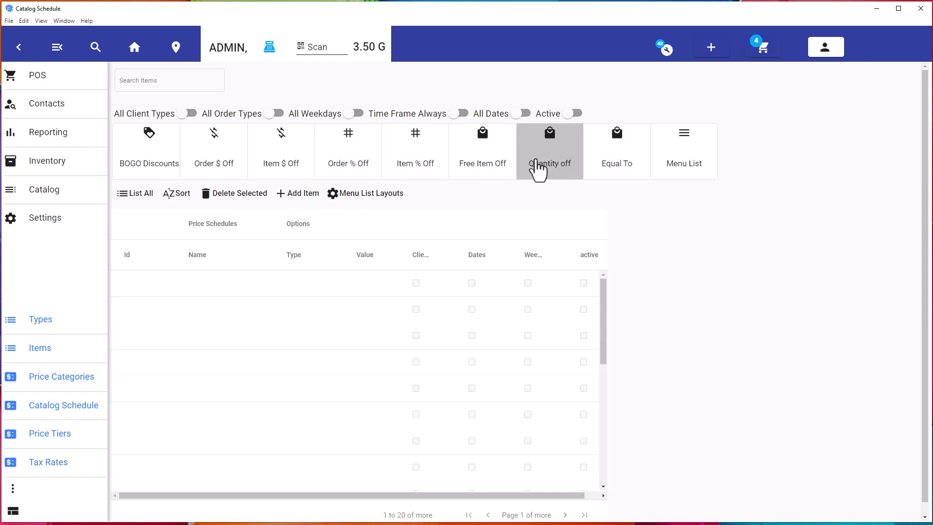
click(614, 165)
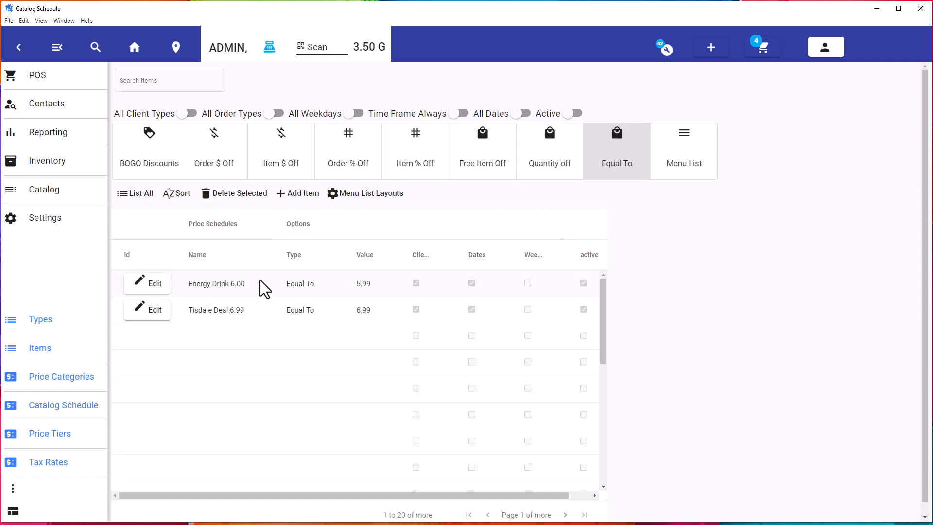
click(165, 291)
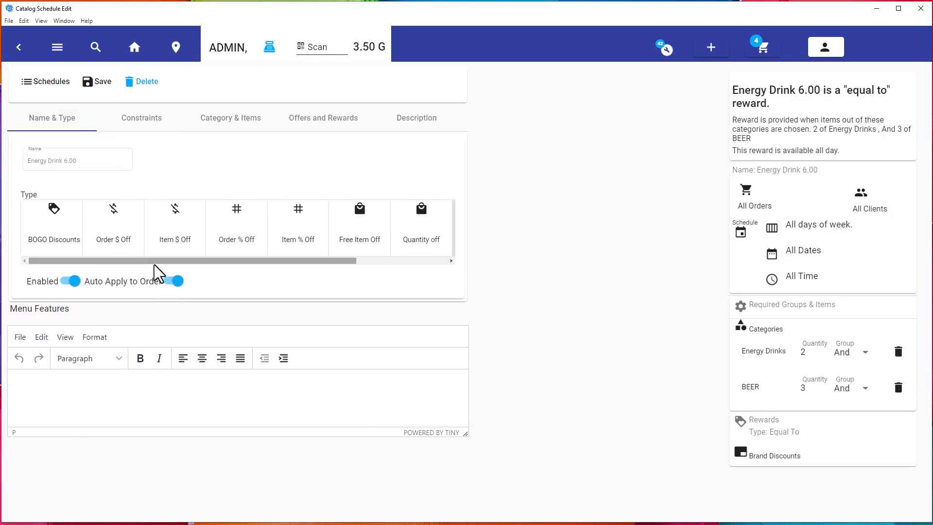
Look through the schedule's available discount types and its menu description options.
drag(156, 262, 273, 265)
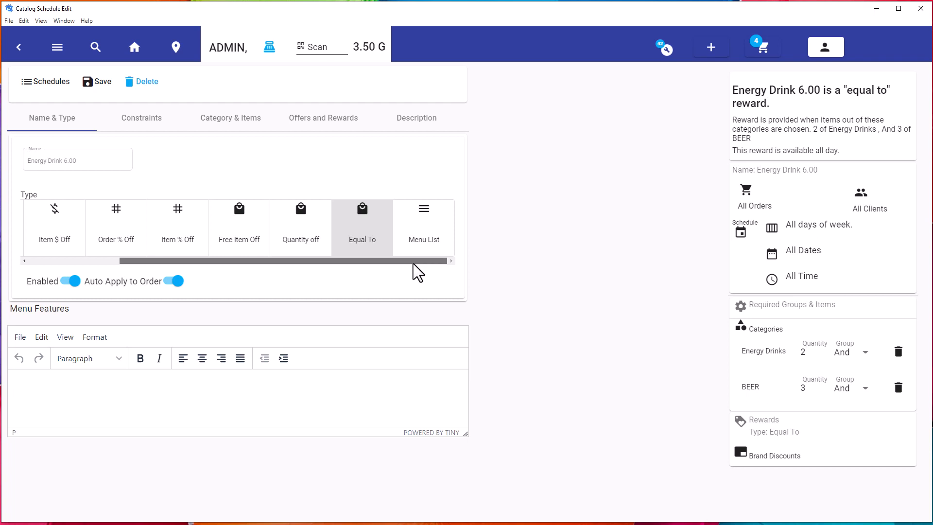
drag(412, 264, 322, 264)
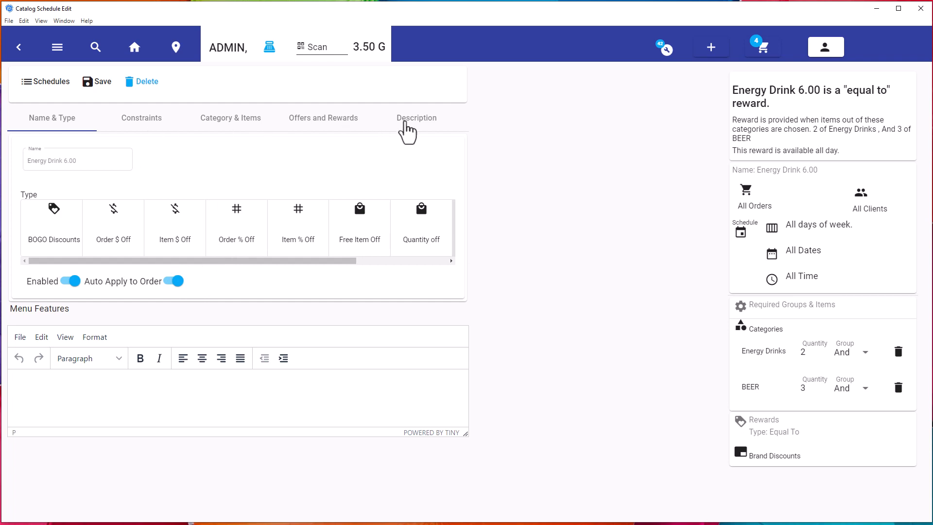
click(407, 131)
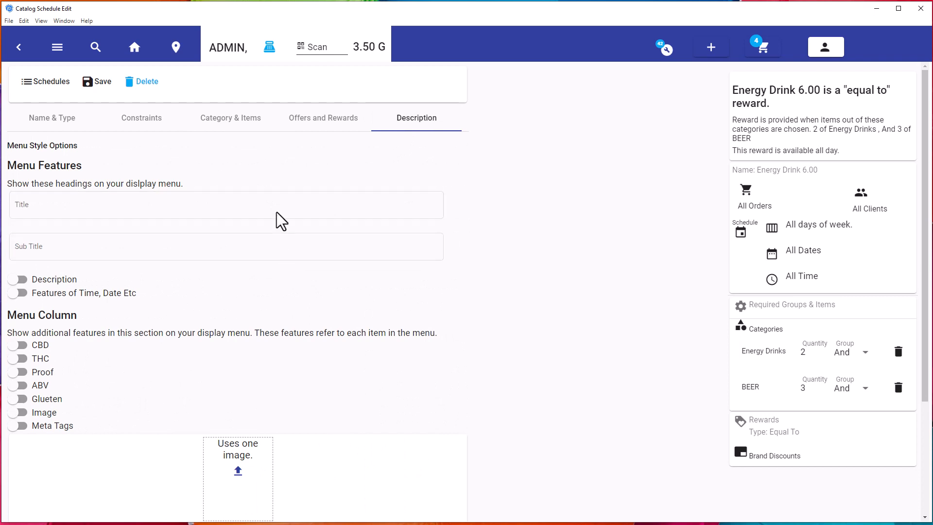
Turn off All Orders in the schedule's constraints and limit it to the Retail and Retail M order types.
click(142, 126)
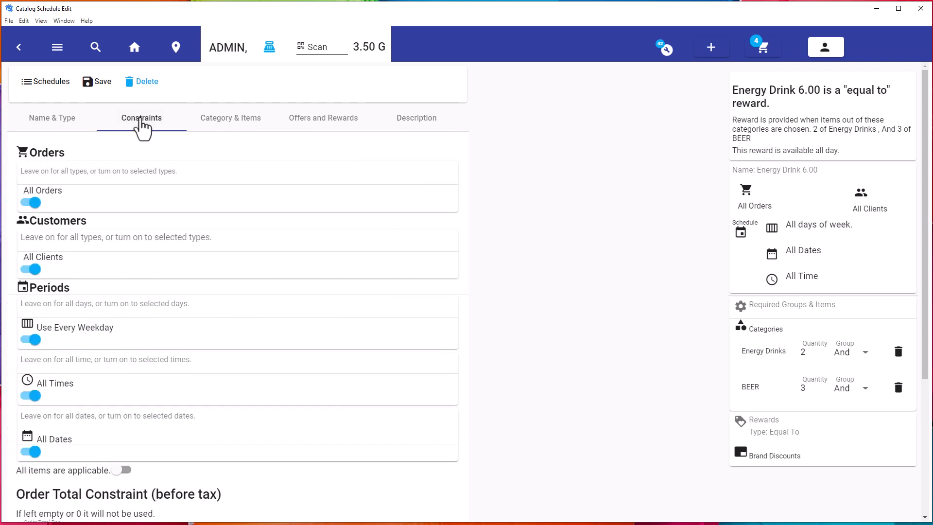
click(33, 203)
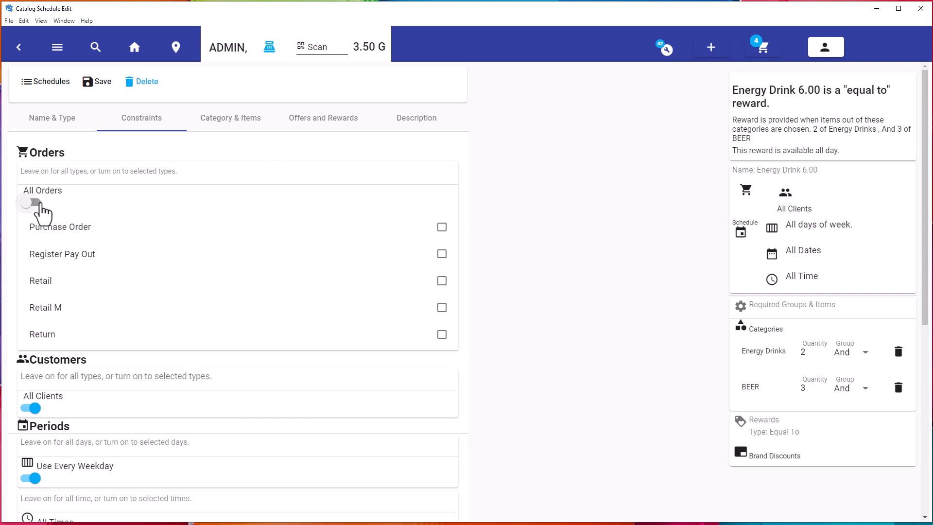
click(54, 280)
click(43, 309)
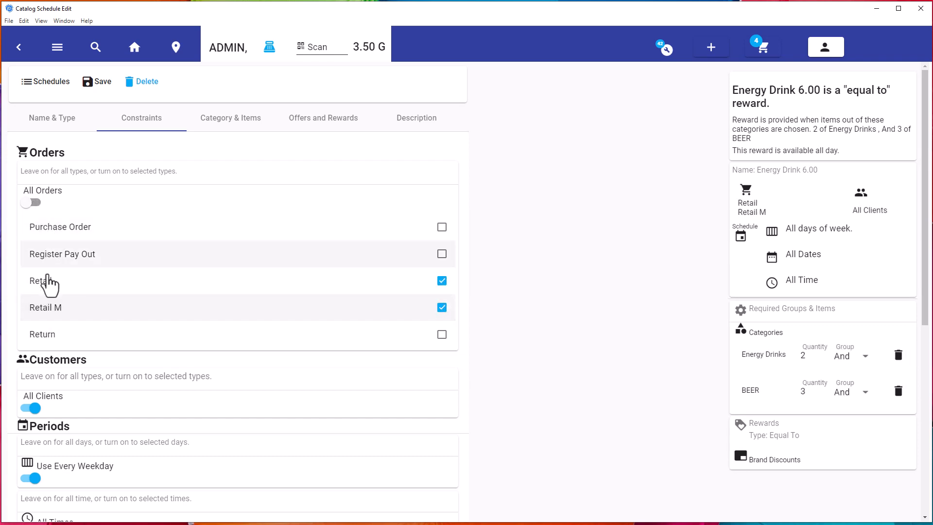
Turn All Orders back on and turn off All Clients in the schedule's constraints to show the selectable client types.
click(41, 206)
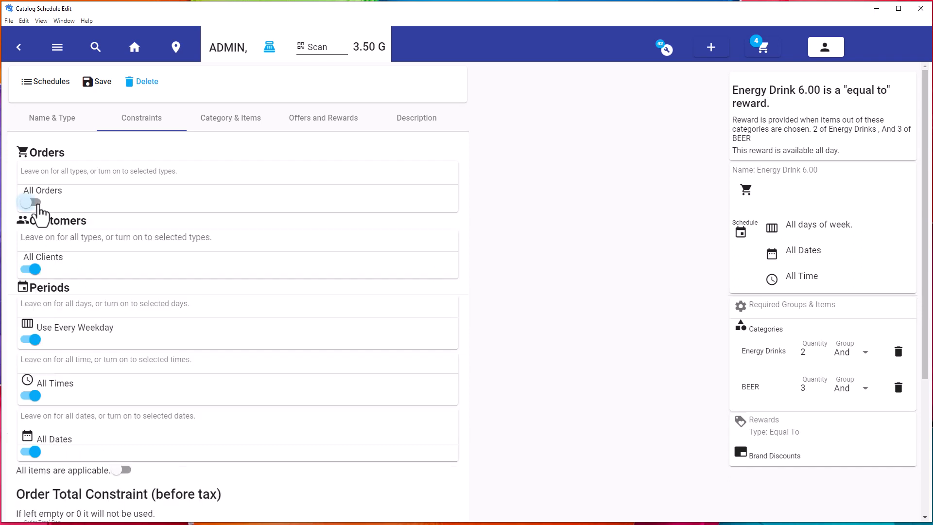
click(31, 269)
scroll(57, 330, down, 4)
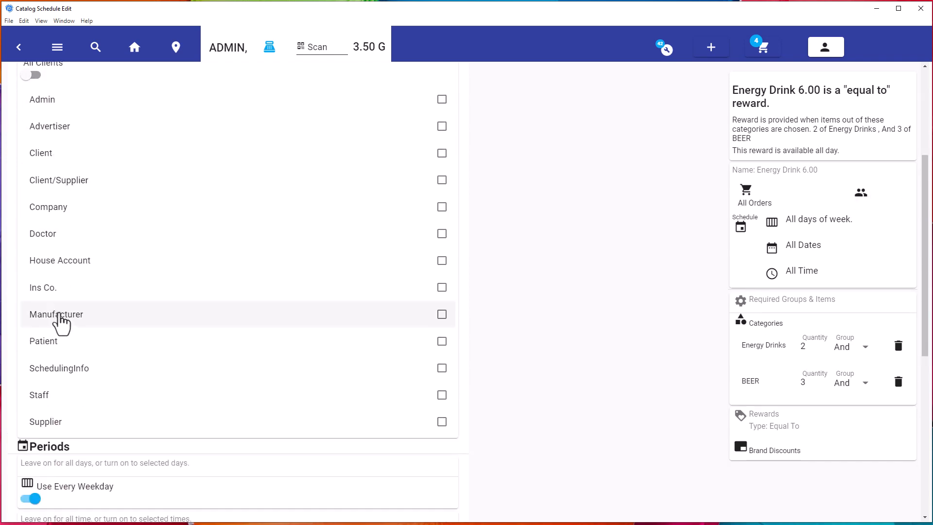
scroll(59, 325, down, 5)
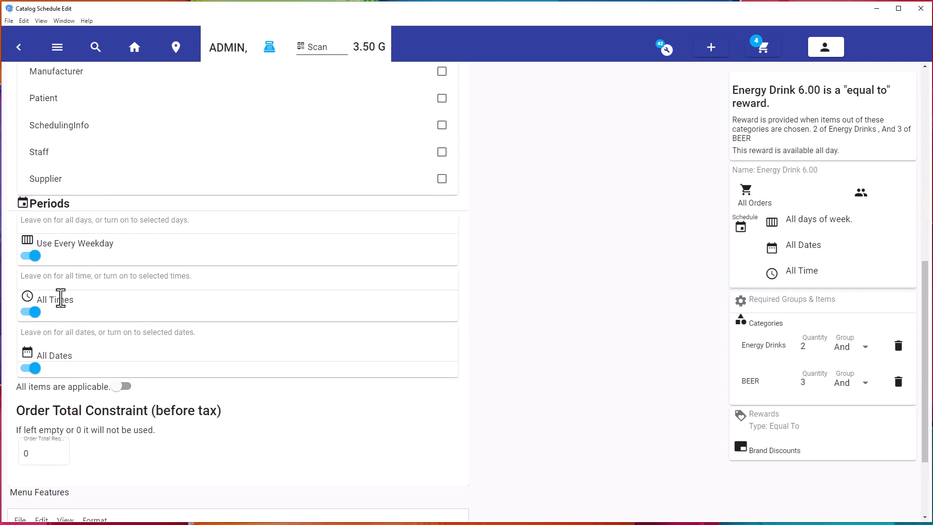
Turn off Use Every Weekday and All Times in the Periods constraints, and add a blank start and end time entry.
click(31, 256)
scroll(105, 294, down, 1)
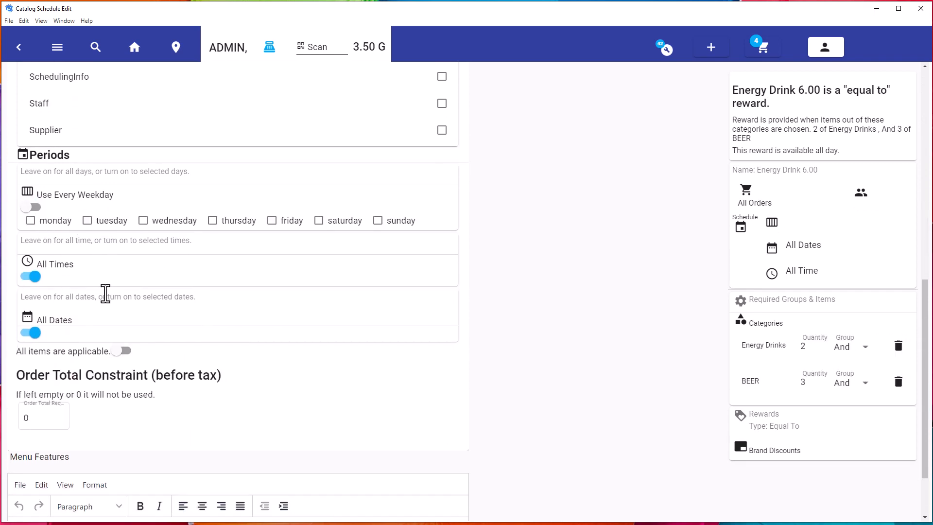
click(39, 282)
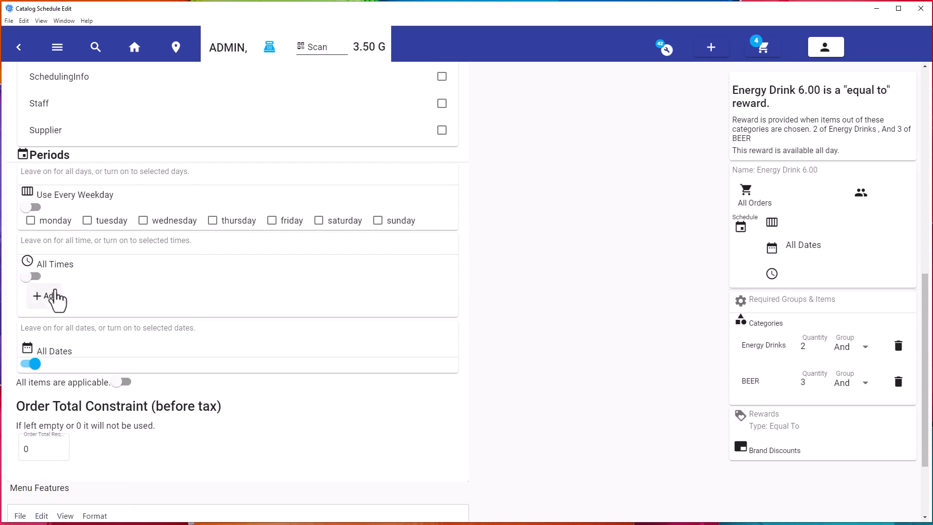
click(52, 296)
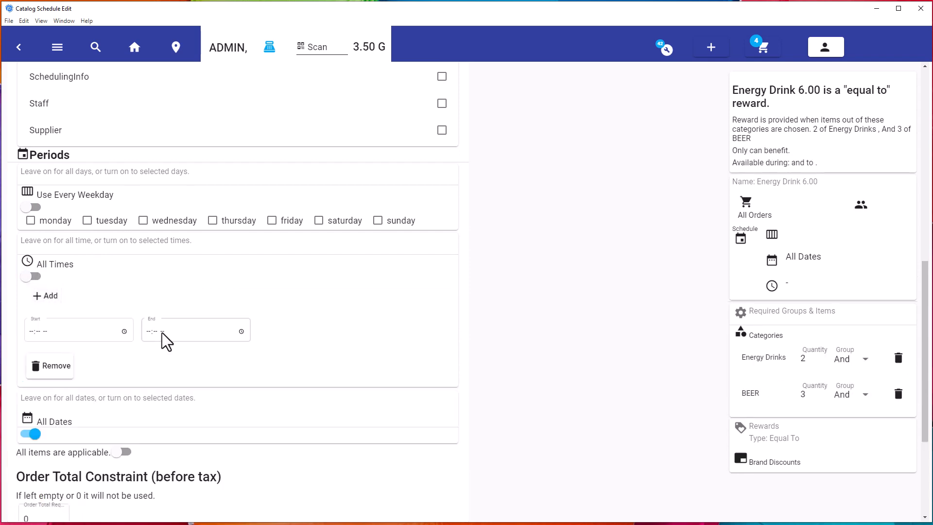
Turn off All Dates and add a date range from 12/11/2022 to 12/16/2022 to the schedule.
scroll(161, 341, down, 2)
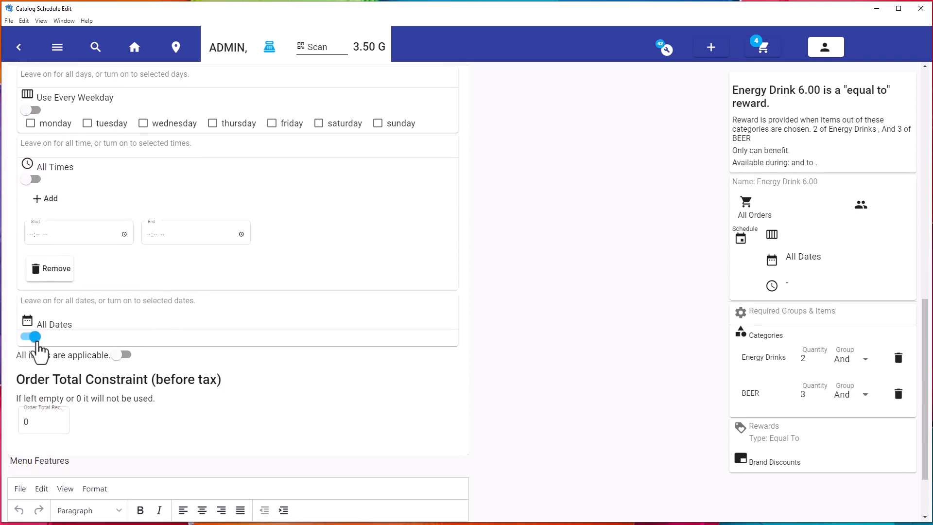
click(33, 337)
scroll(139, 335, down, 1)
click(147, 310)
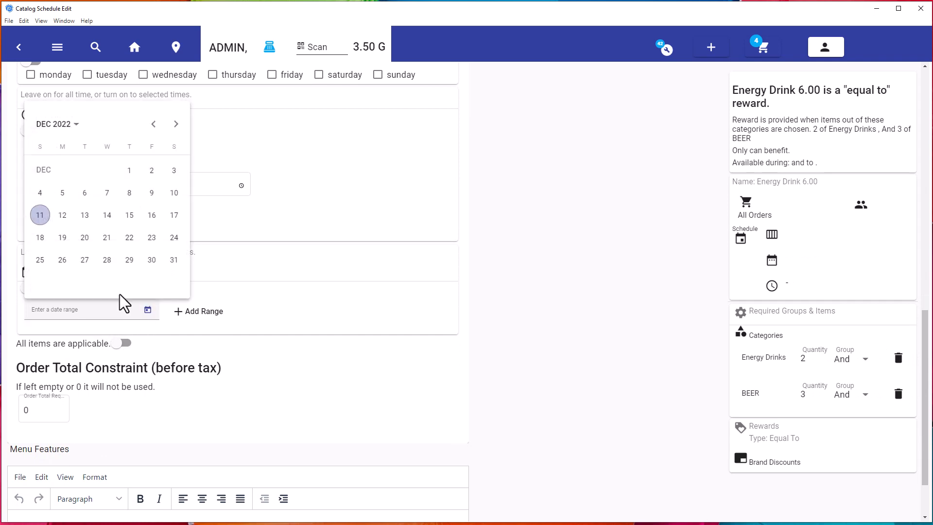
click(40, 215)
click(155, 216)
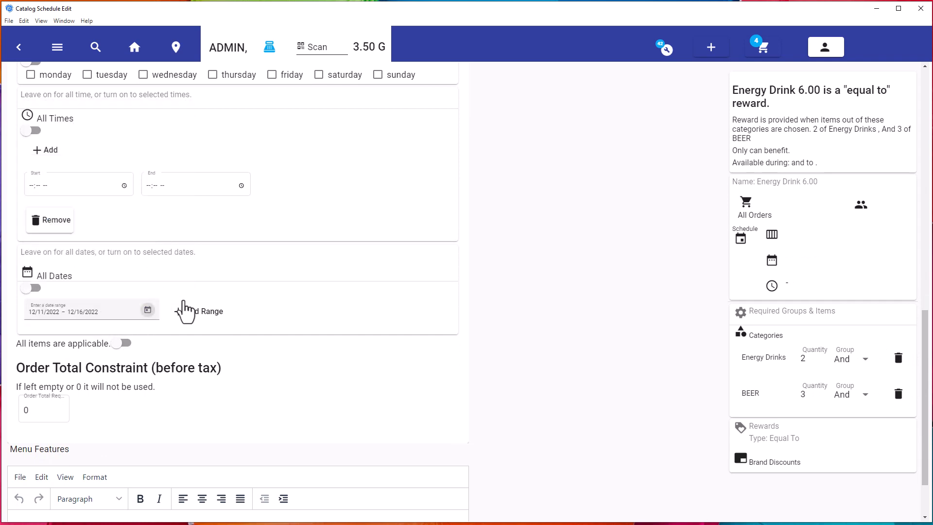
click(194, 313)
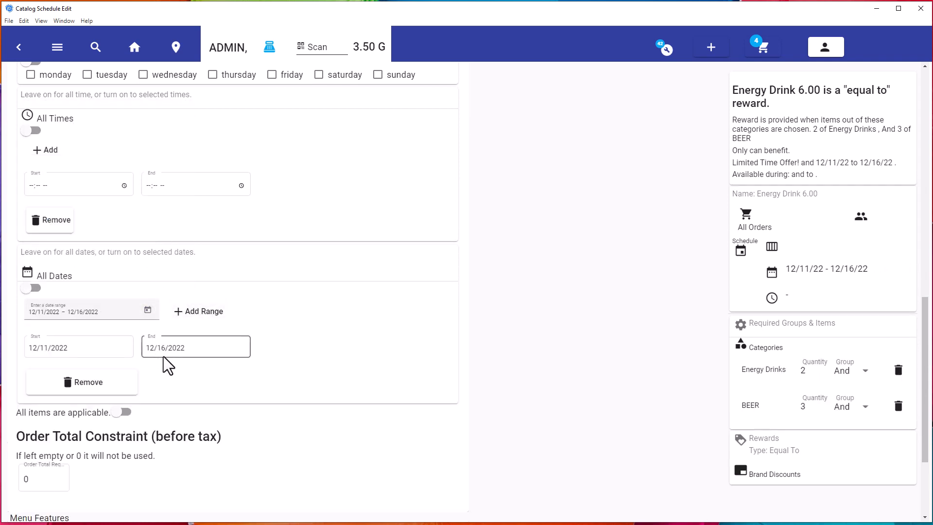
scroll(167, 365, down, 2)
scroll(320, 340, up, 15)
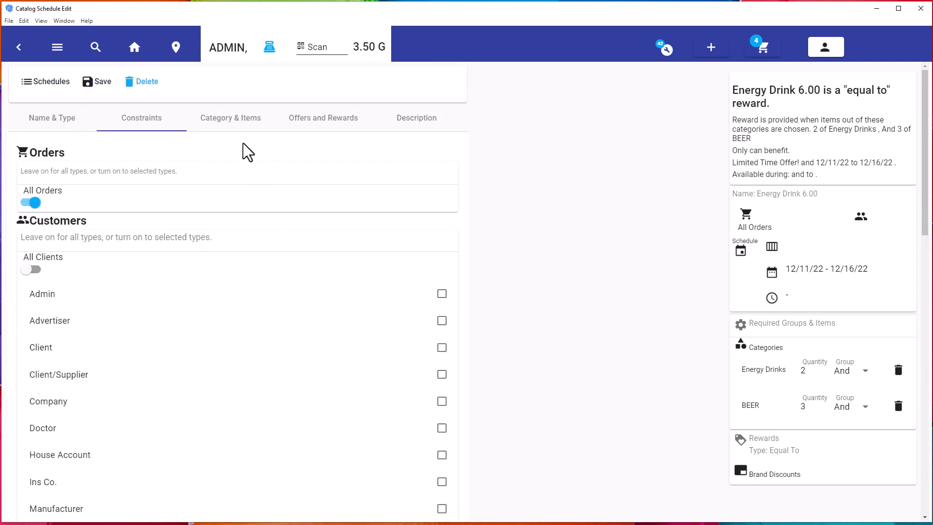
Add the Alcohol type to the schedule's required groups and expand the Beer and Generic types to view their categories and brands.
click(244, 125)
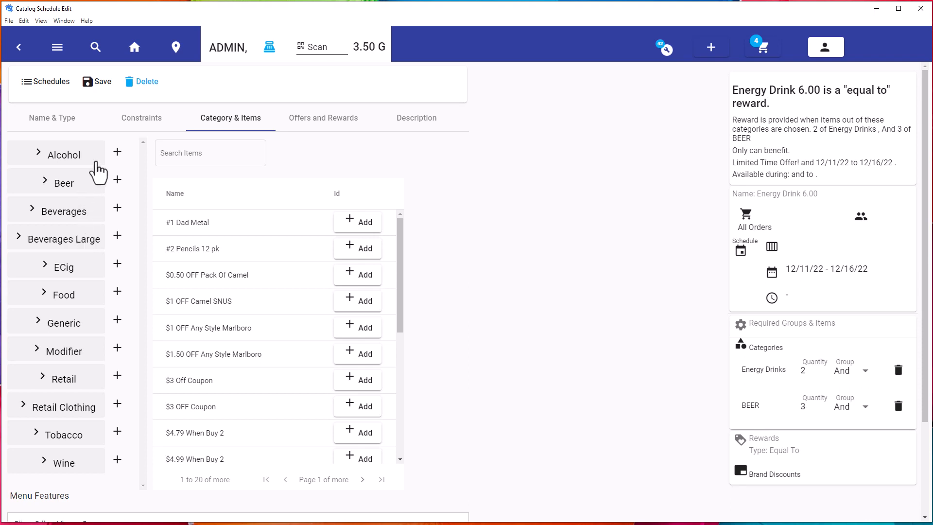
click(116, 153)
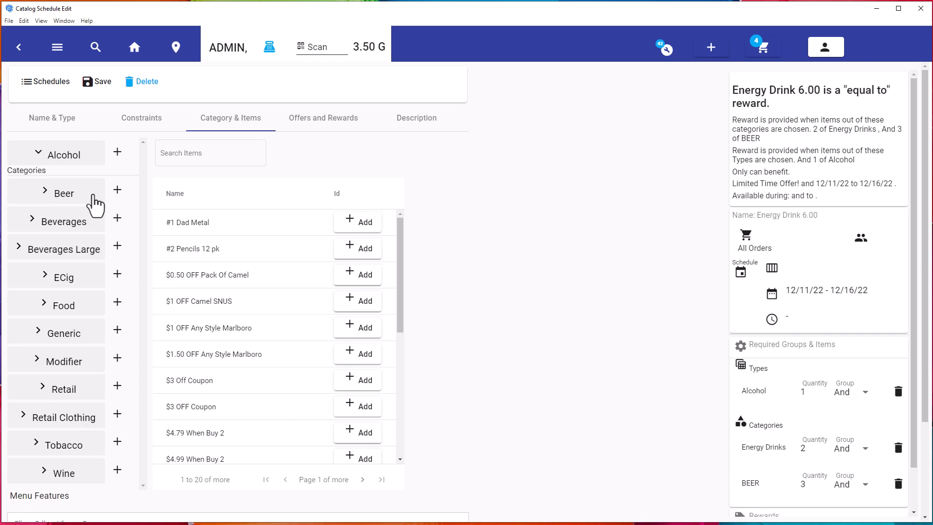
click(95, 196)
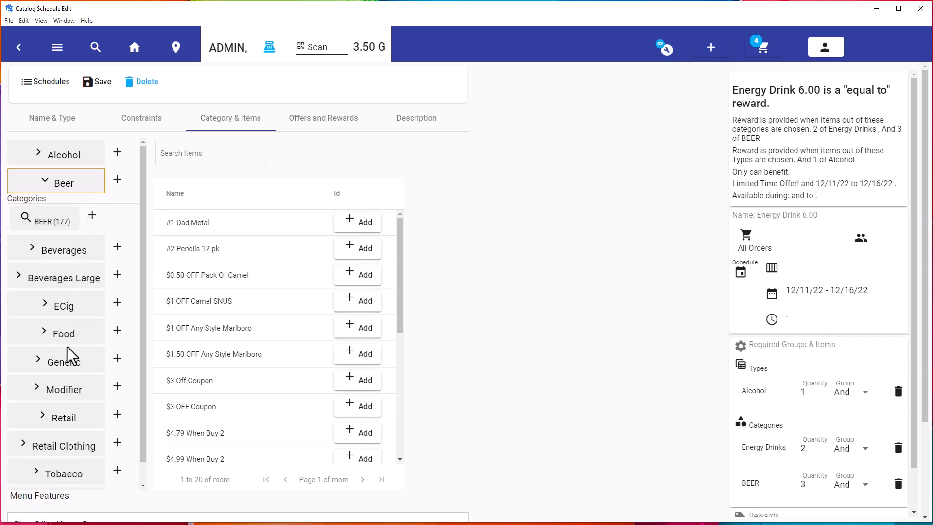
click(67, 364)
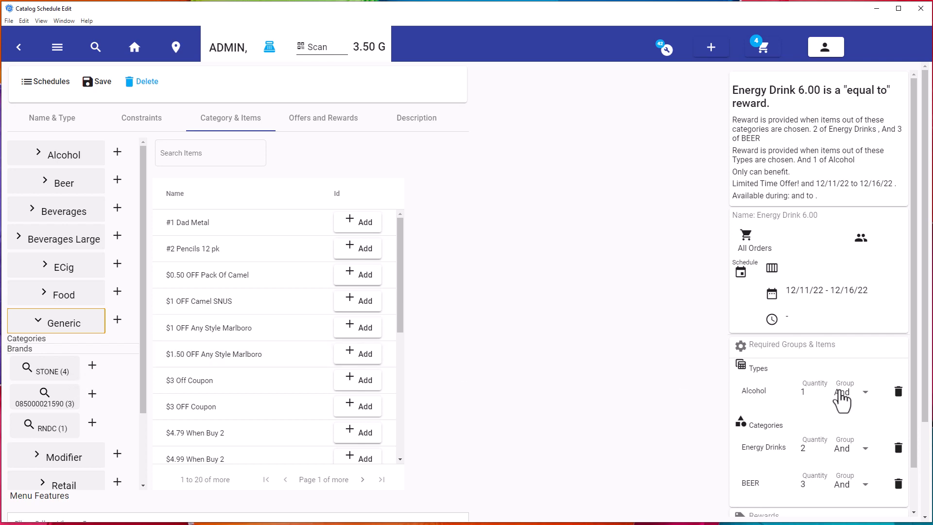
Review the required groups and the offer value, and save the Energy Drink 6.00 schedule.
scroll(843, 399, down, 1)
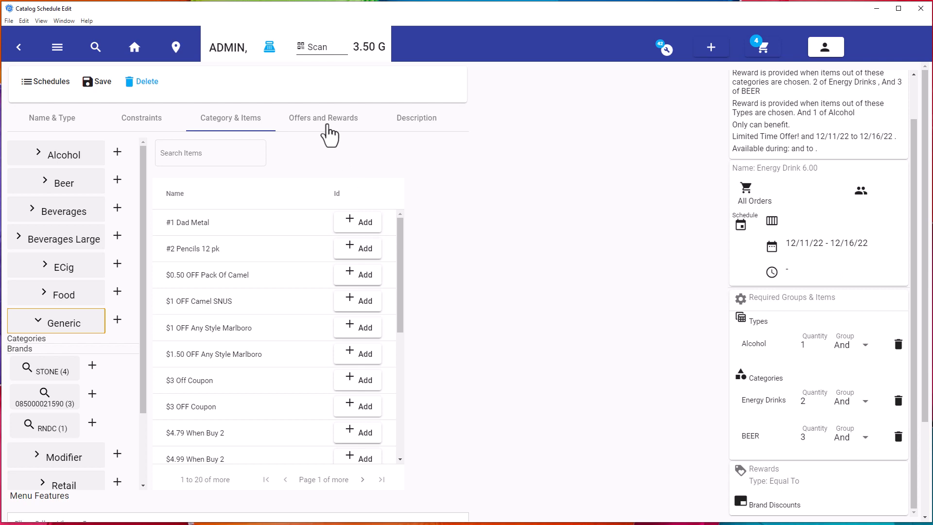
click(330, 127)
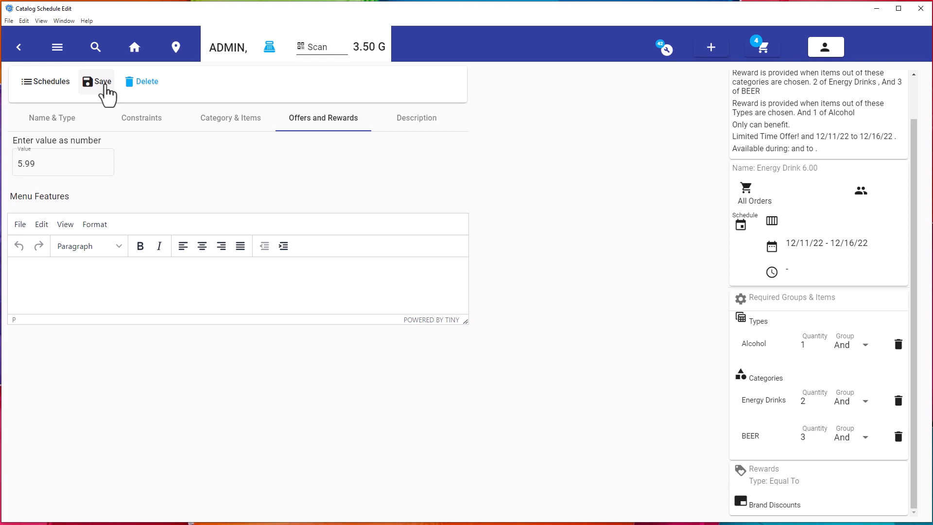
click(101, 81)
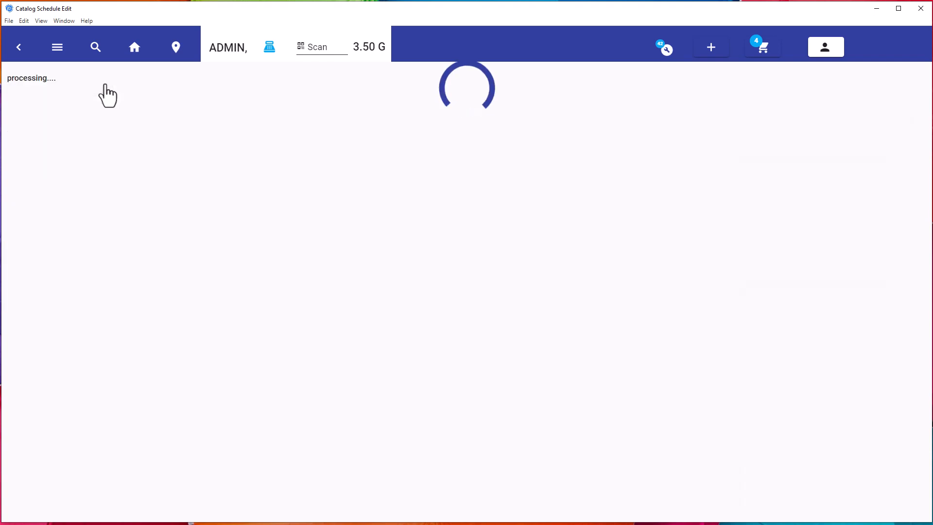